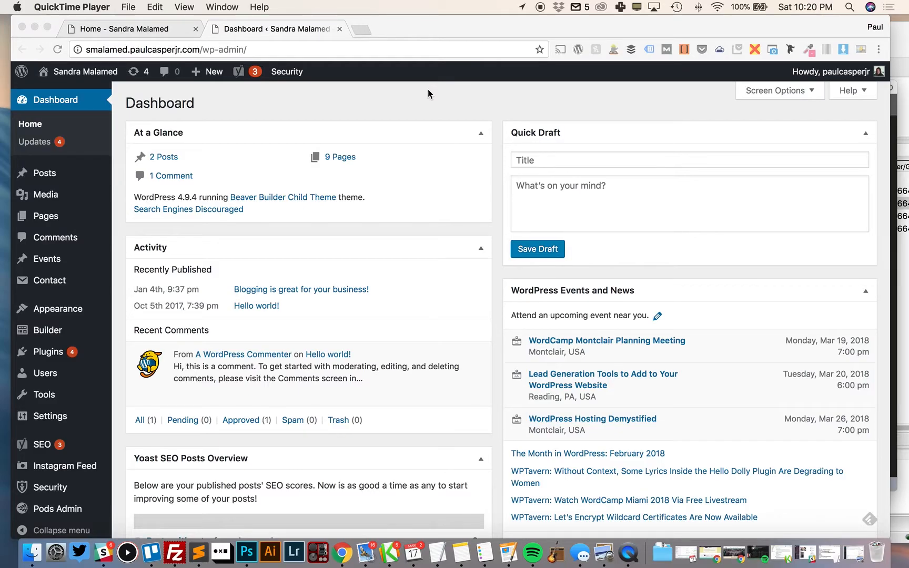
Restore the minimized Add New Event screenshot in Preview, examine its date, location and category fields, and minimize it again.
click(853, 549)
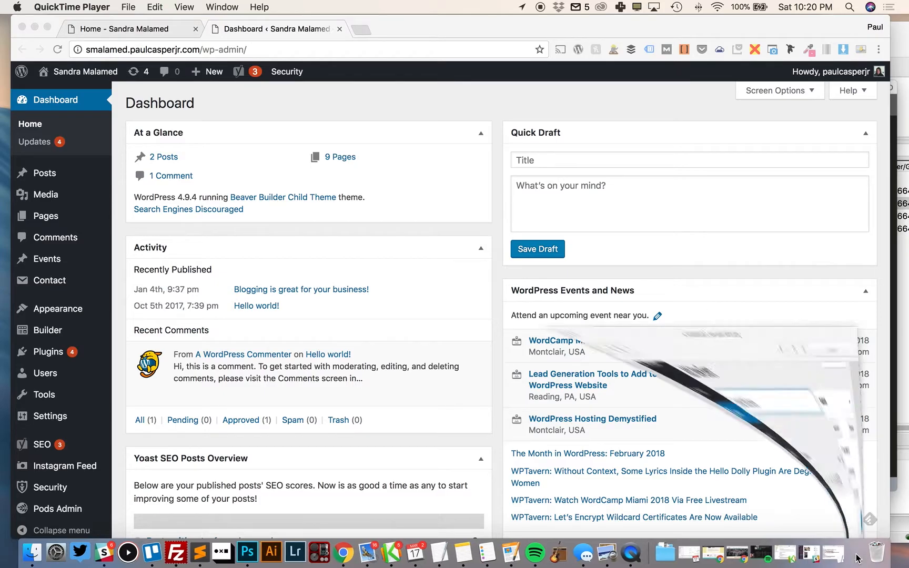
scroll(144, 218, up, 2)
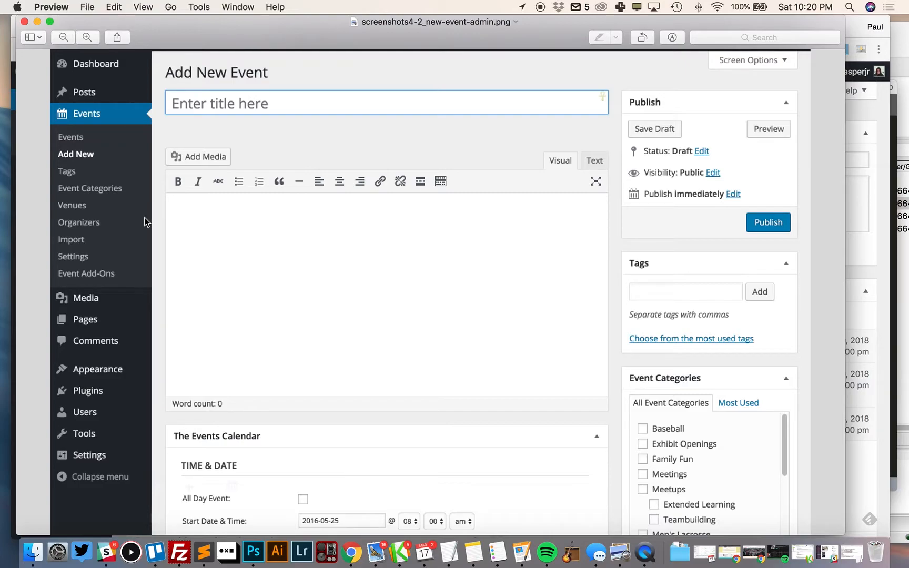
scroll(112, 259, down, 1)
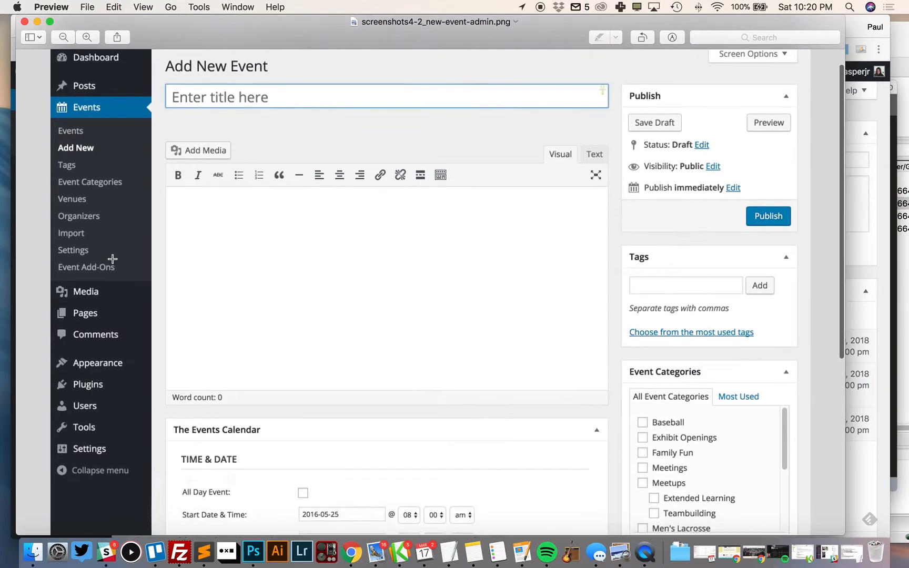
scroll(112, 259, down, 5)
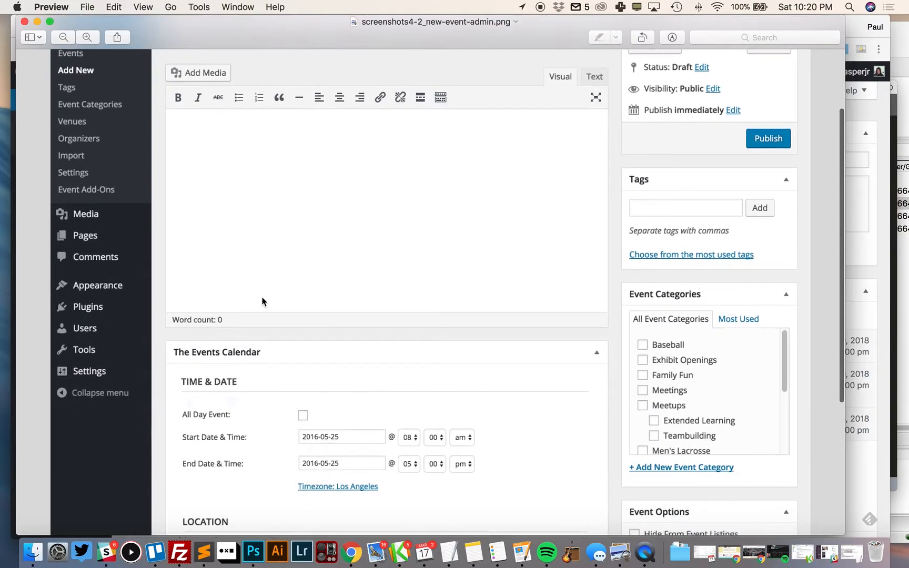
scroll(261, 299, down, 5)
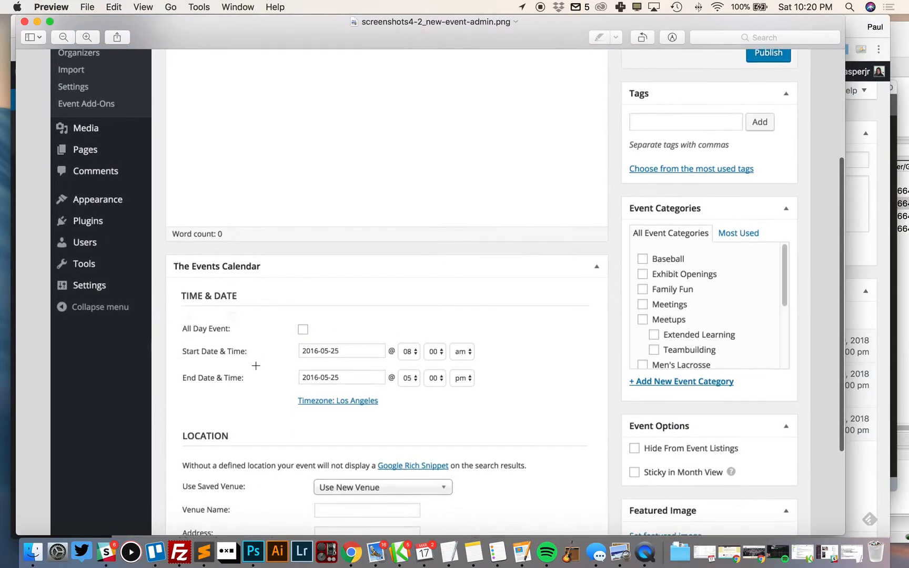
scroll(255, 365, down, 7)
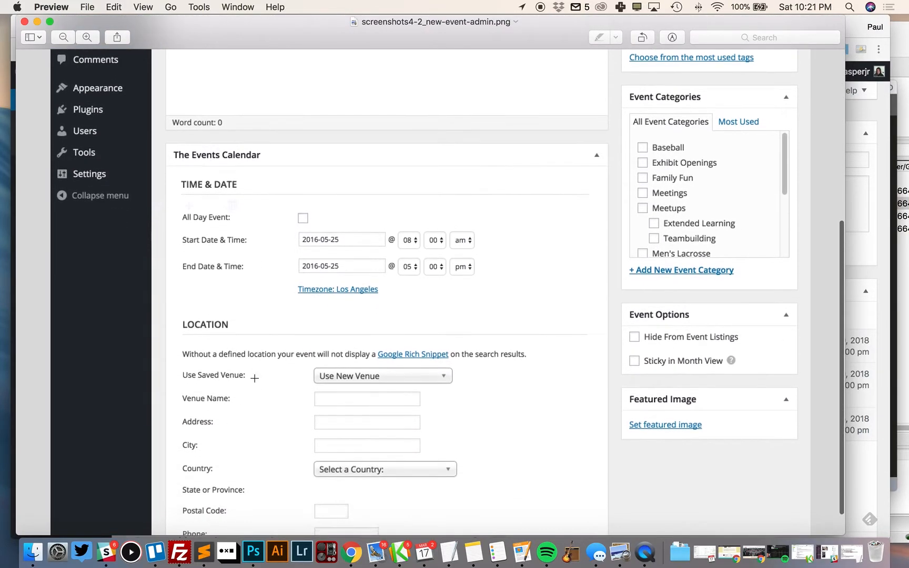
scroll(255, 377, down, 2)
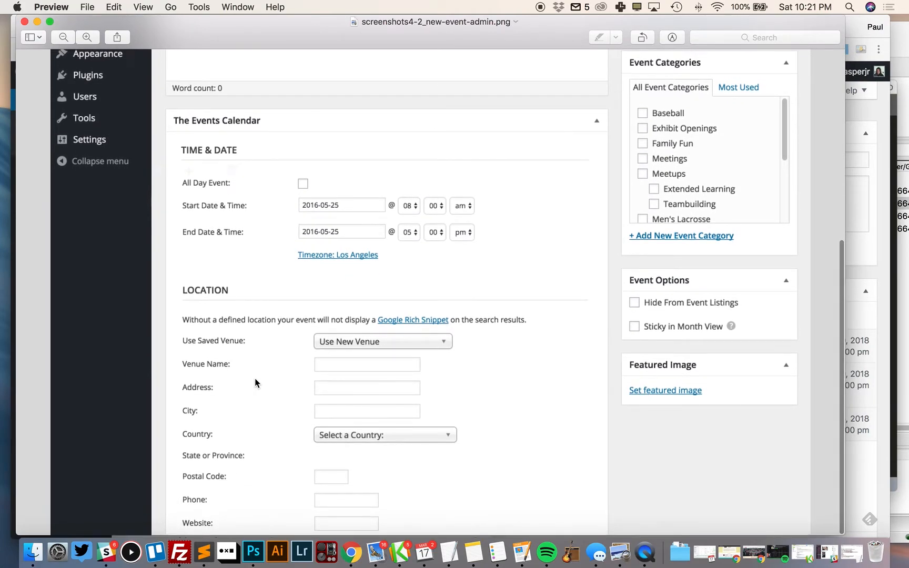
scroll(249, 404, down, 1)
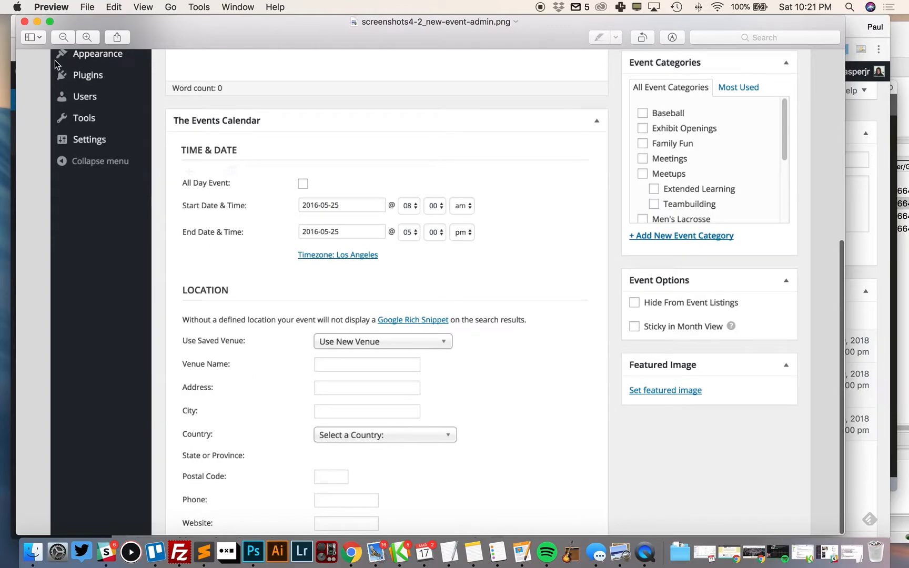
click(37, 23)
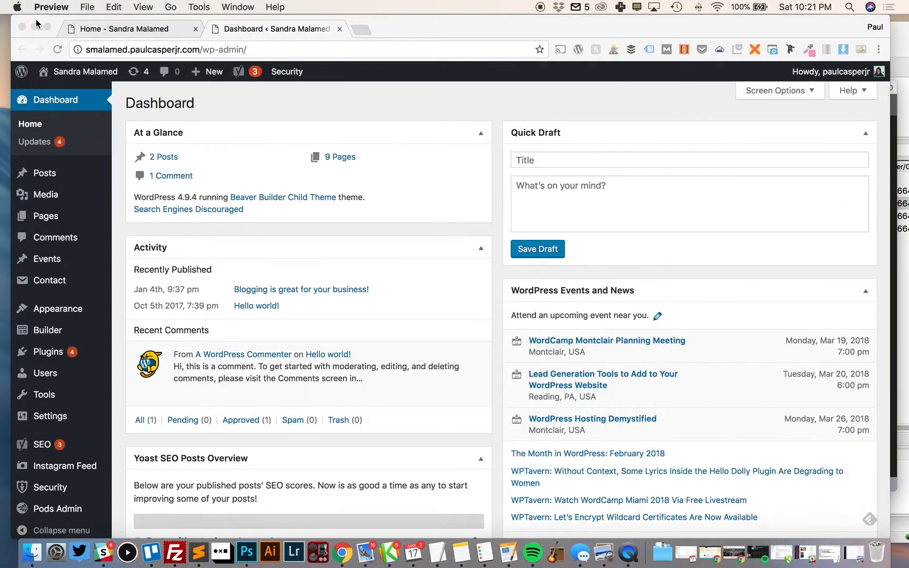
Load the website's /event page in the site's front-end browser tab and look through the listed events.
scroll(244, 113, down, 2)
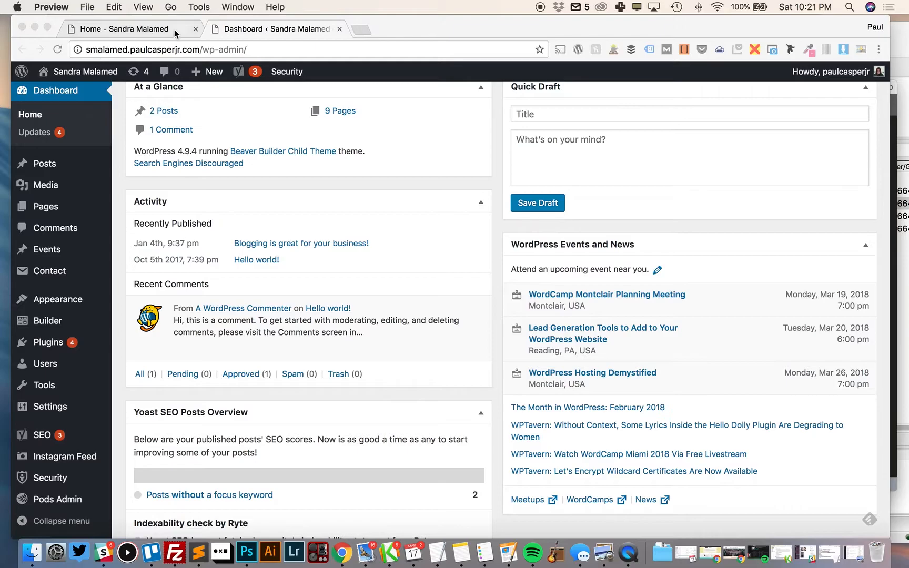
click(146, 29)
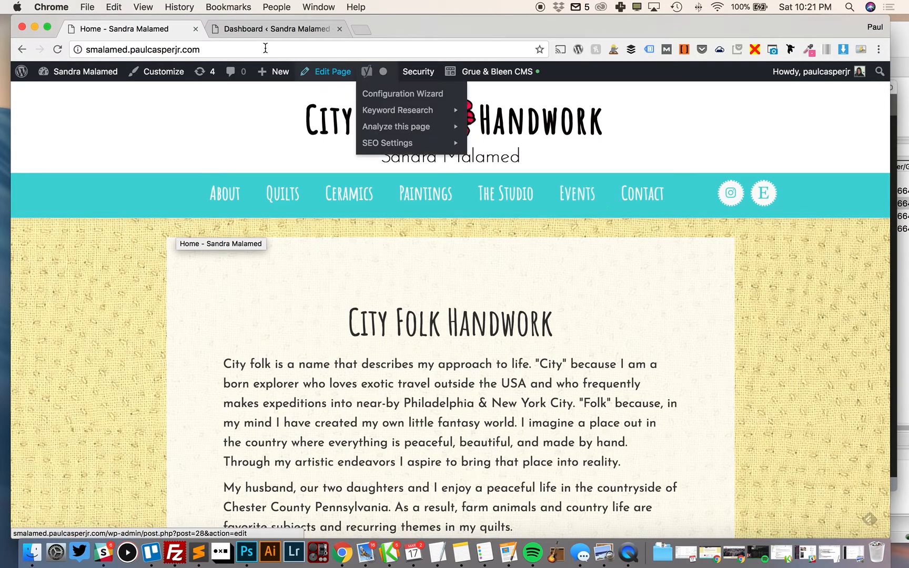
click(234, 49)
key(Right)
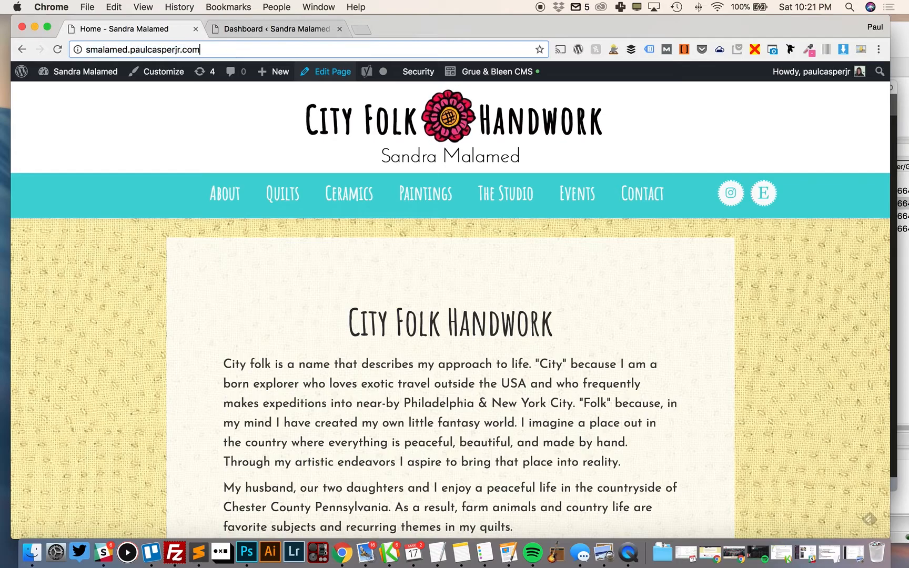
text(/event)
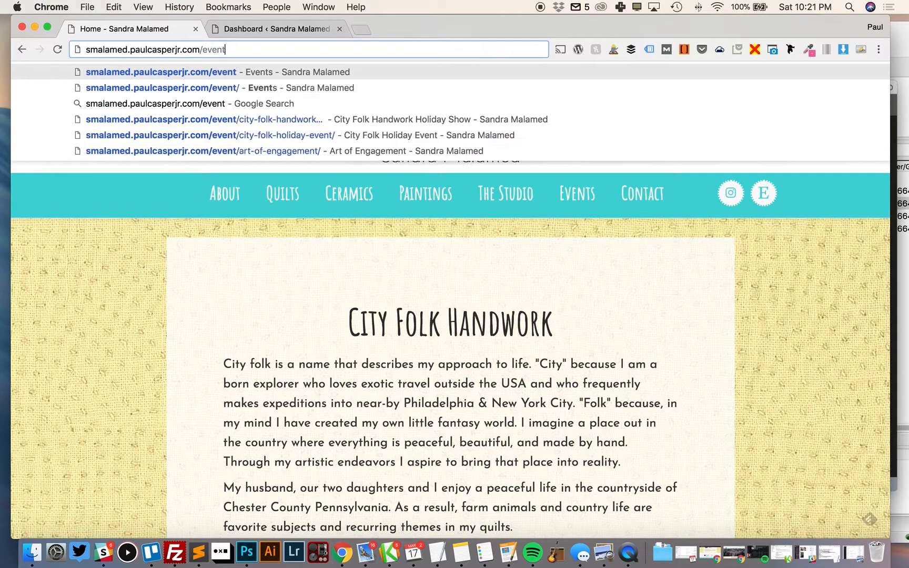
key(Return)
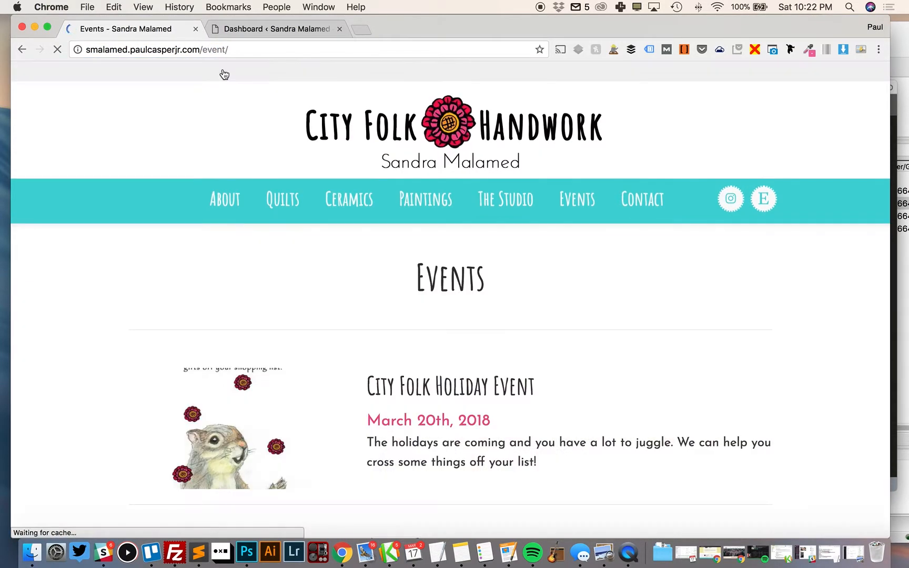
scroll(230, 232, down, 4)
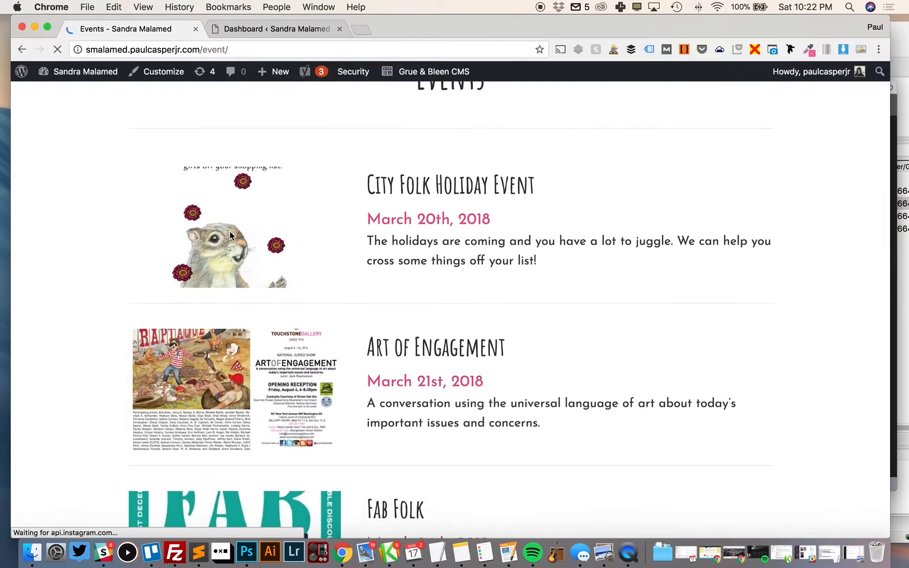
scroll(230, 235, down, 5)
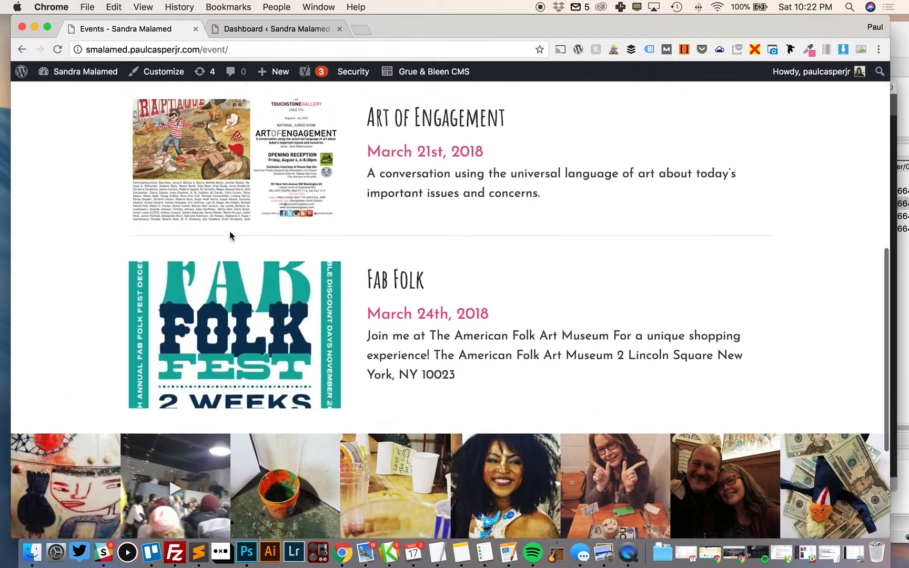
scroll(229, 235, up, 6)
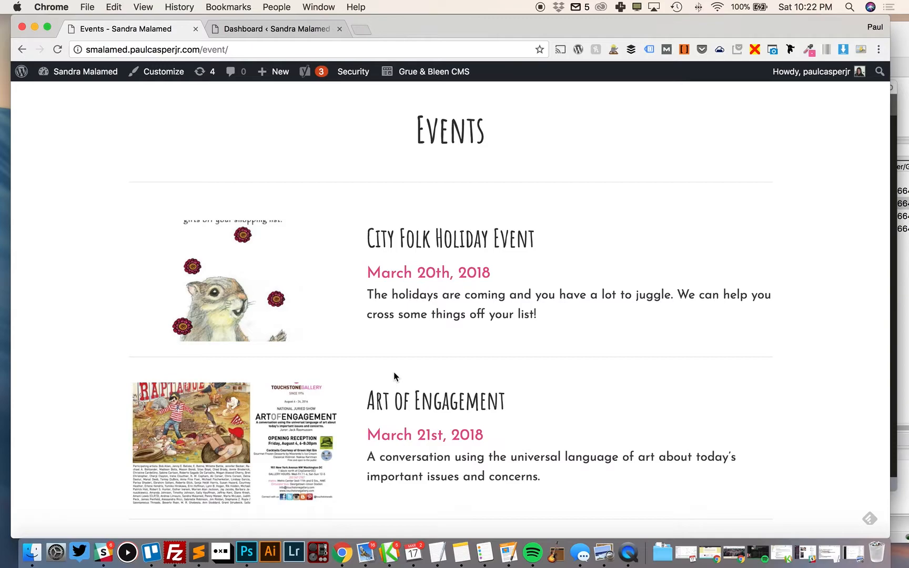
scroll(393, 372, down, 1)
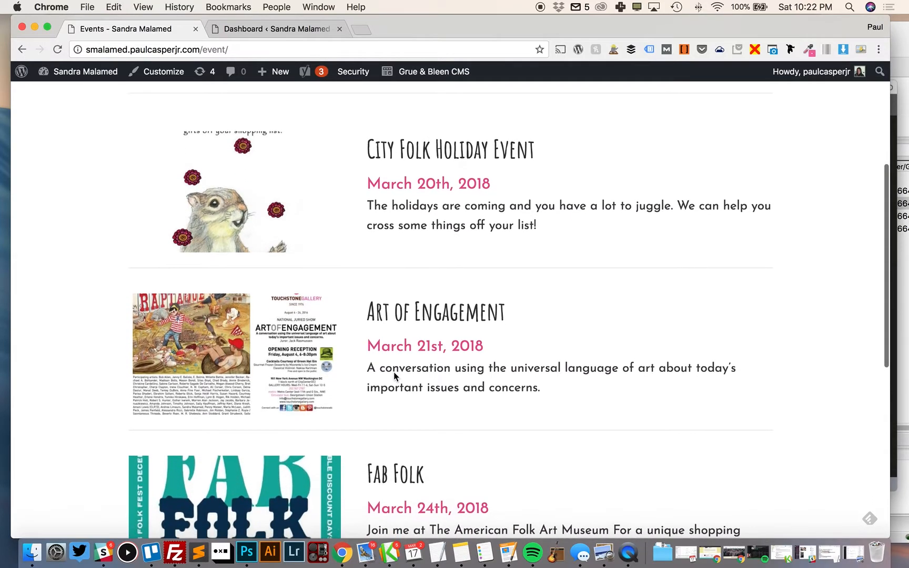
scroll(394, 371, up, 3)
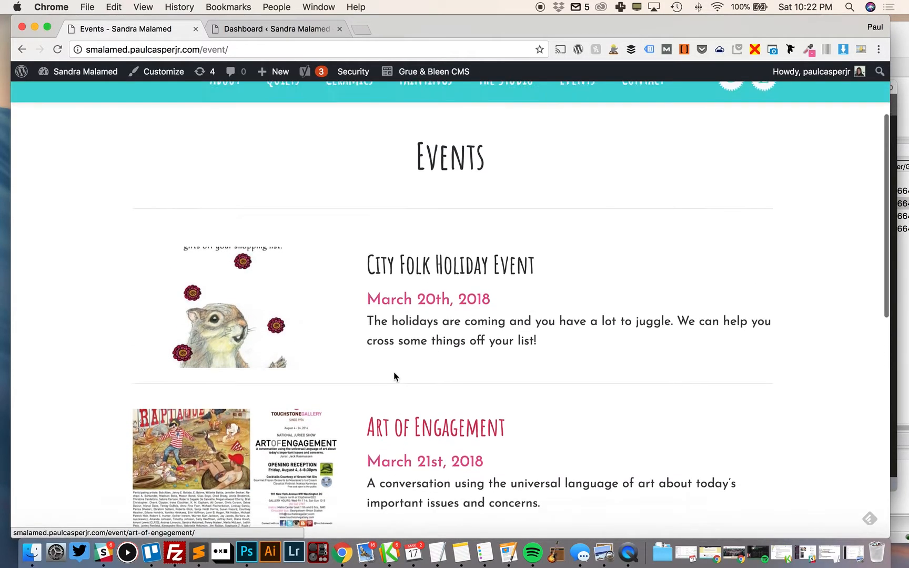
Return to the WordPress admin, go to adding new plugins, and search the plugin directory for "pods".
click(244, 28)
click(62, 343)
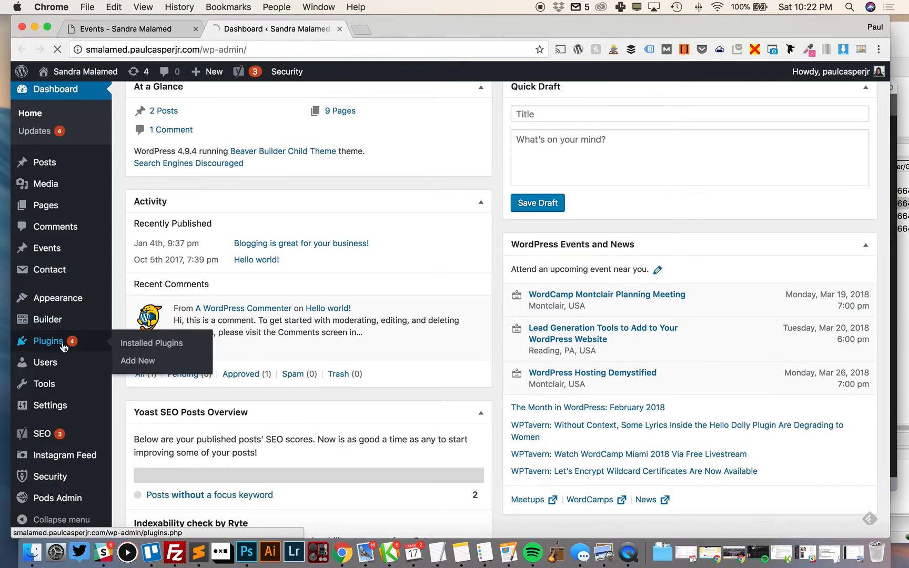
scroll(182, 383, down, 3)
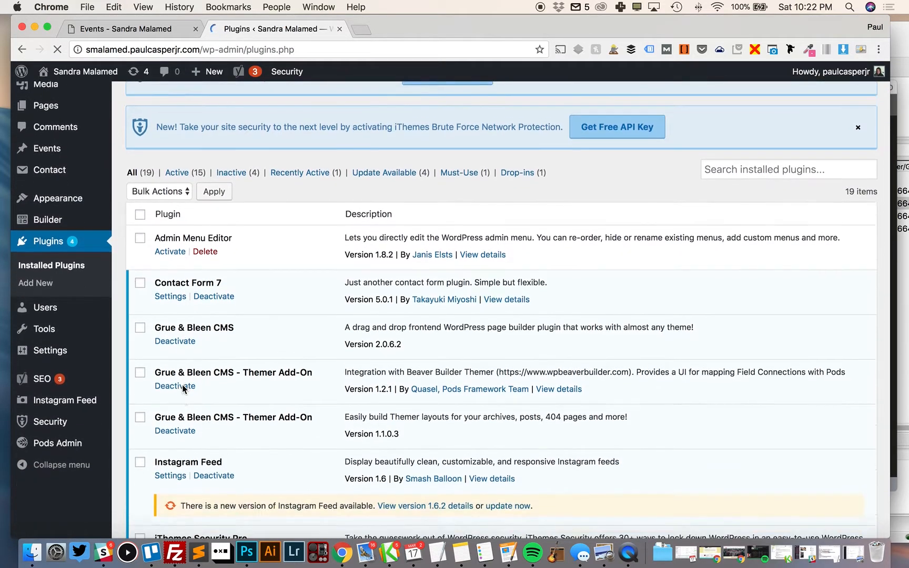
scroll(182, 389, up, 3)
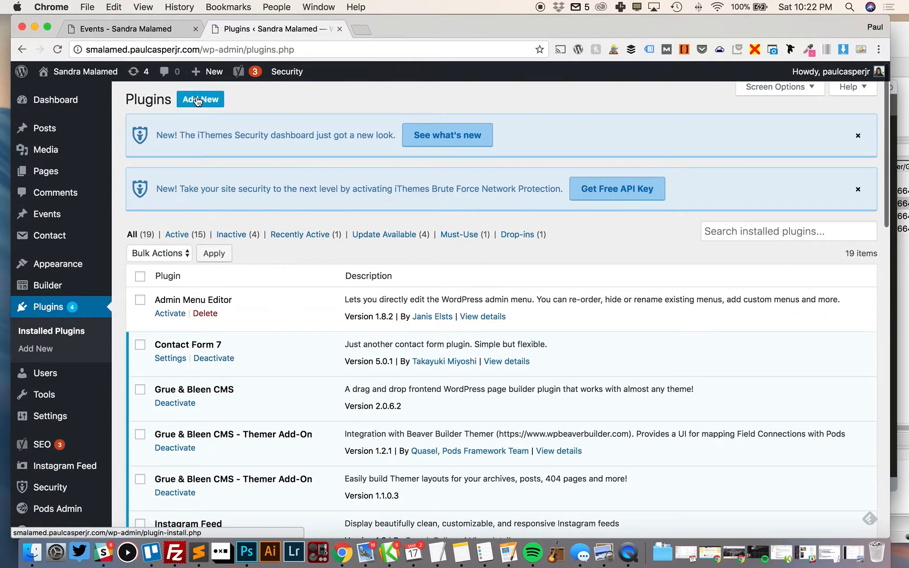
click(197, 100)
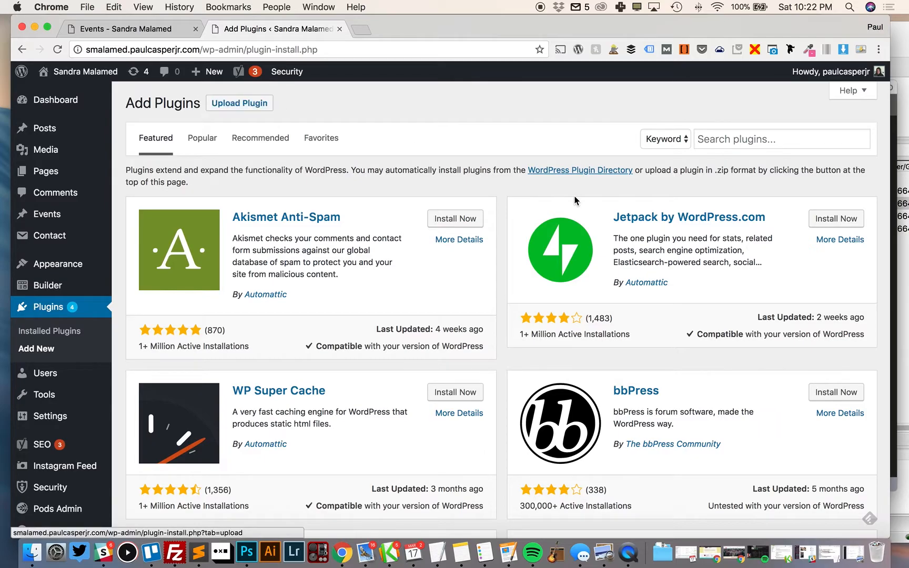
click(735, 147)
text(pods)
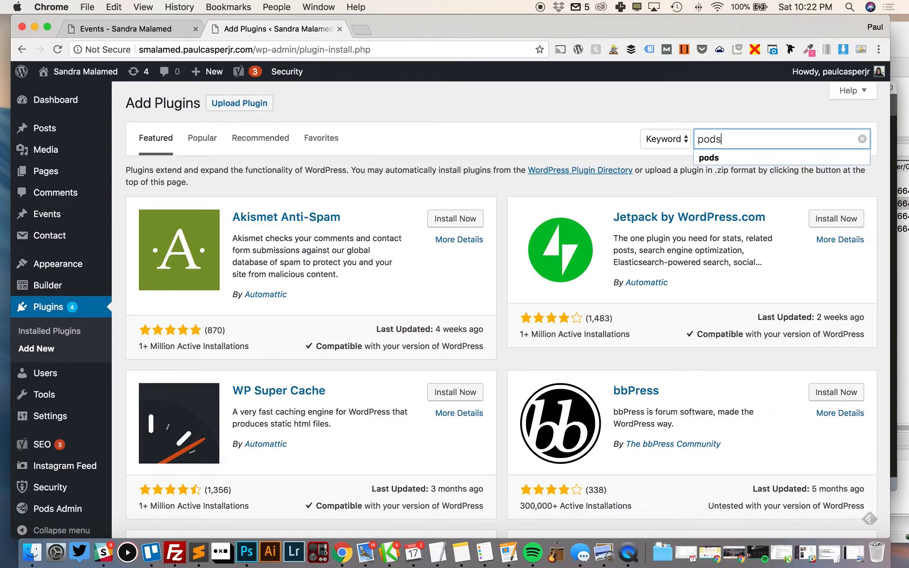
key(Return)
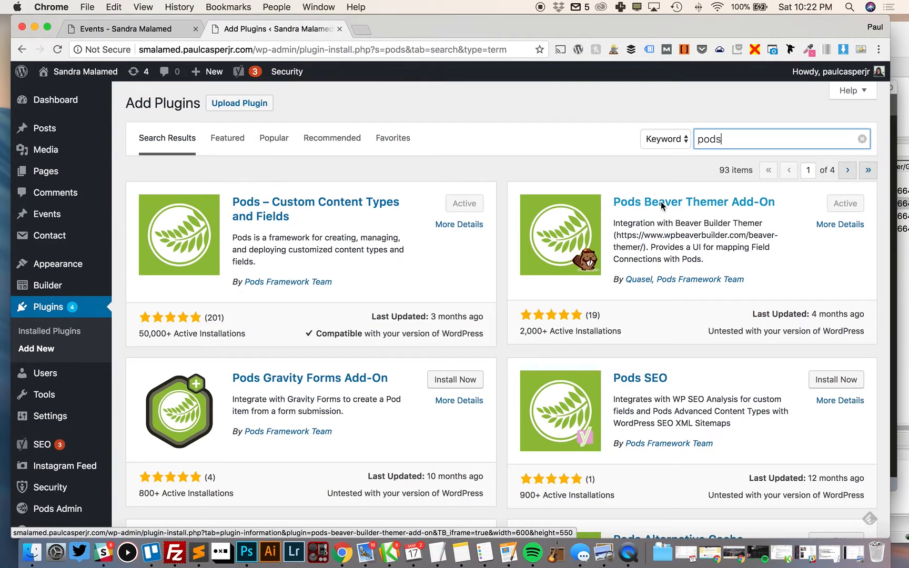
Search the plugin directory for "expirator" instead and look over the matching plugins.
click(762, 142)
key(super+a)
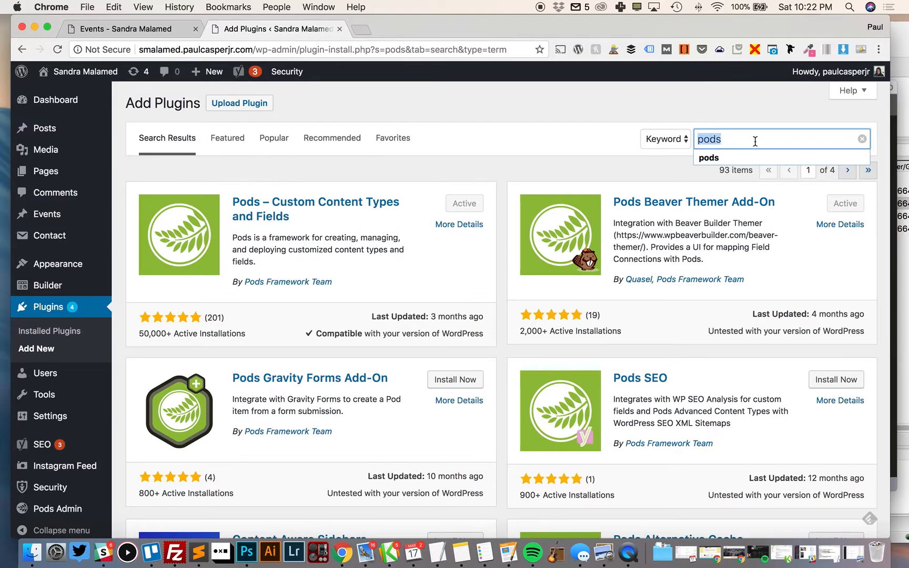
key(BackSpace)
text(expirato)
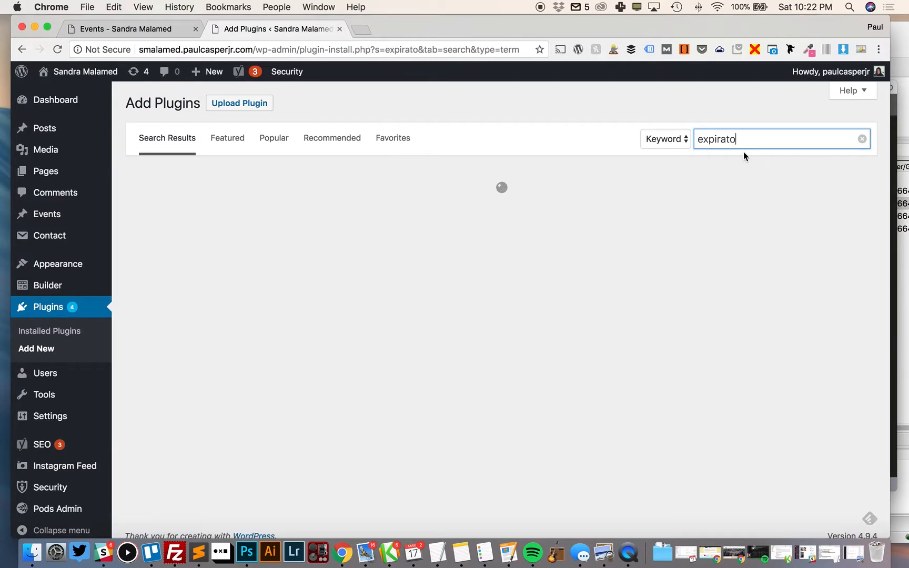
text(r)
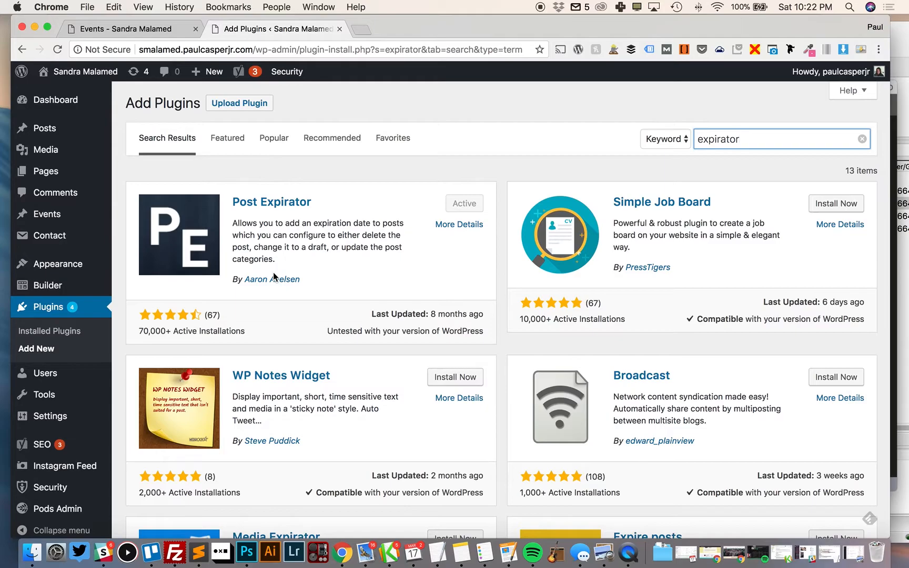
scroll(323, 216, down, 1)
scroll(368, 247, down, 2)
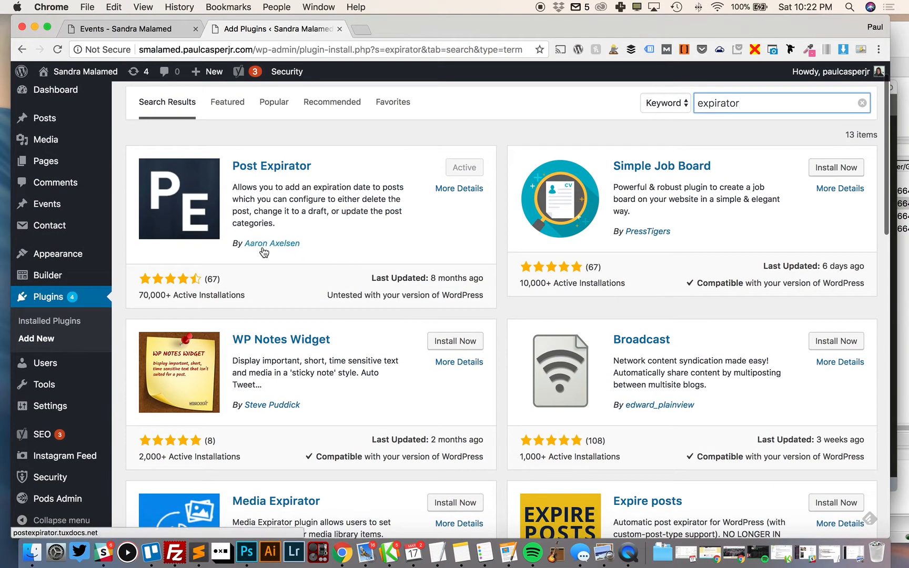
Open the Events pod in Pods Admin for editing and examine its fields and advanced options.
mouse_move(99, 284)
scroll(63, 357, down, 1)
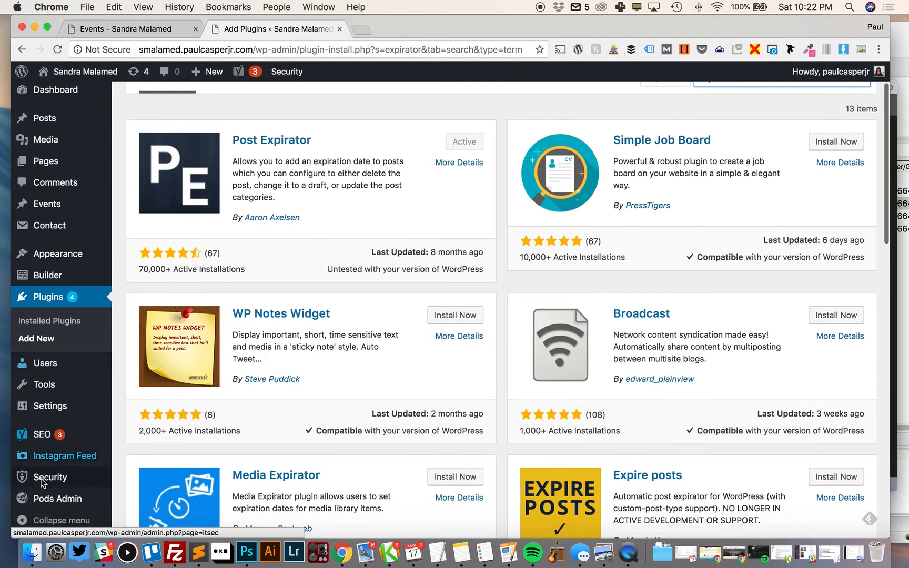
click(43, 503)
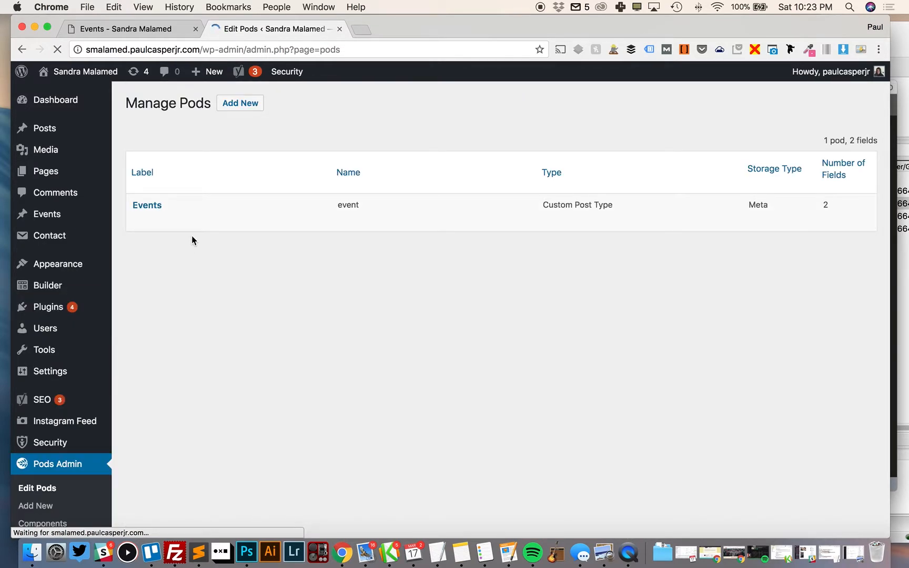
click(148, 208)
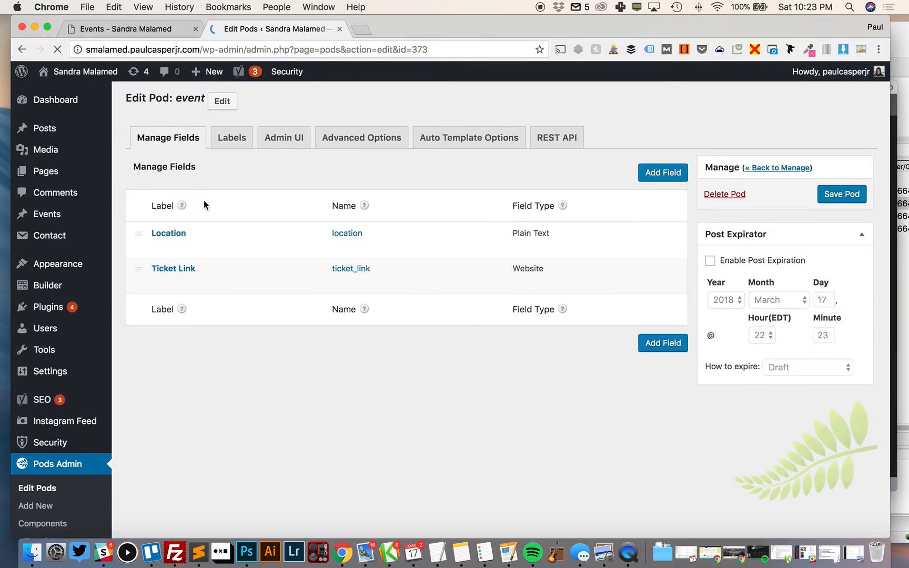
mouse_move(174, 234)
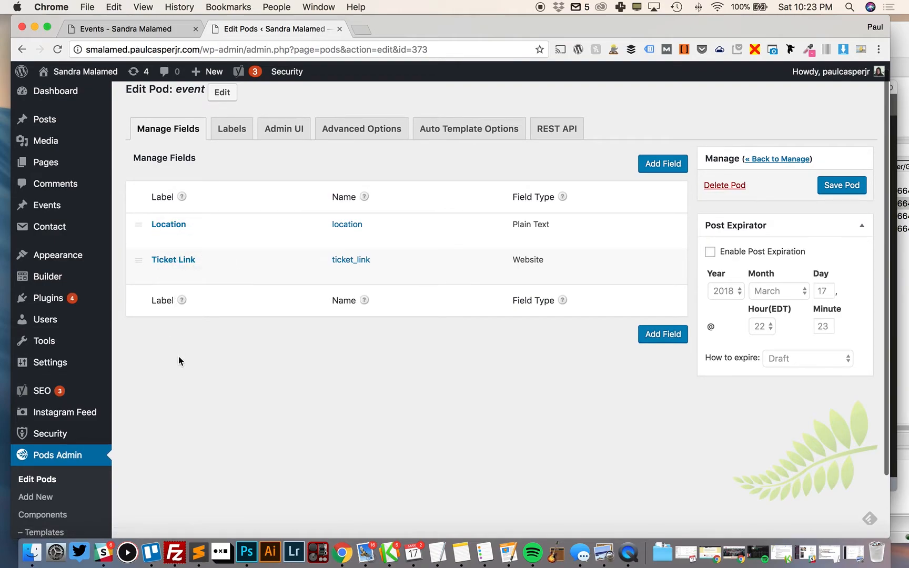
scroll(179, 361, down, 1)
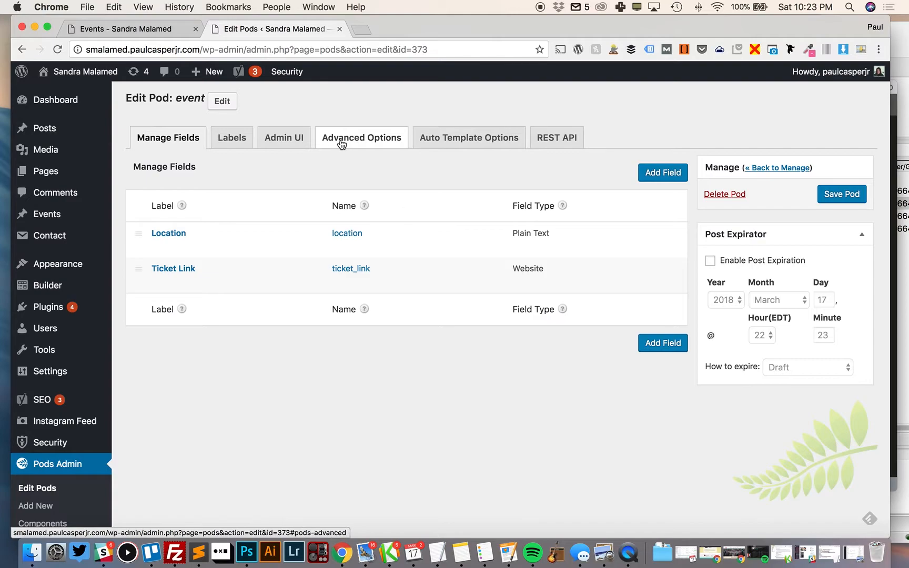
click(341, 142)
scroll(311, 246, down, 2)
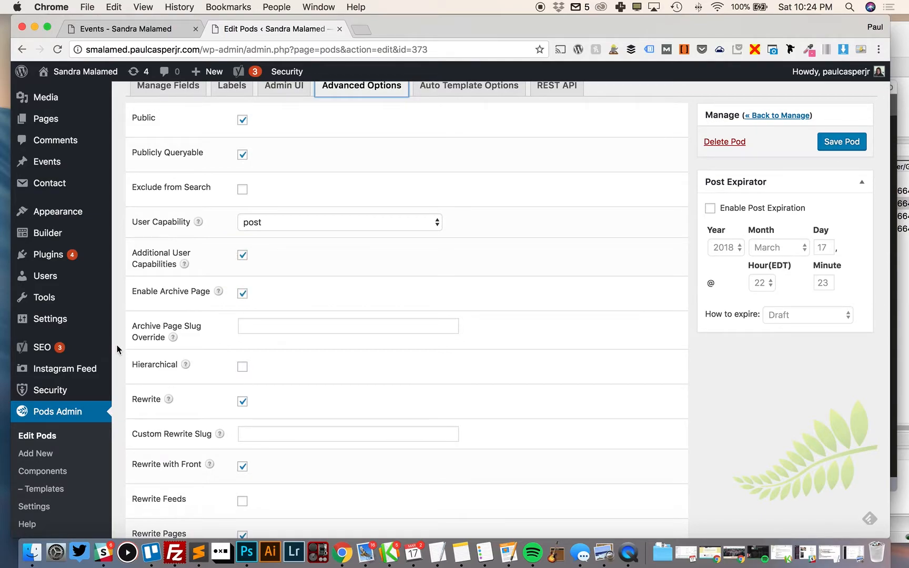
Leave the Events pod editor without saving and open the Post Expirator settings.
scroll(98, 337, down, 5)
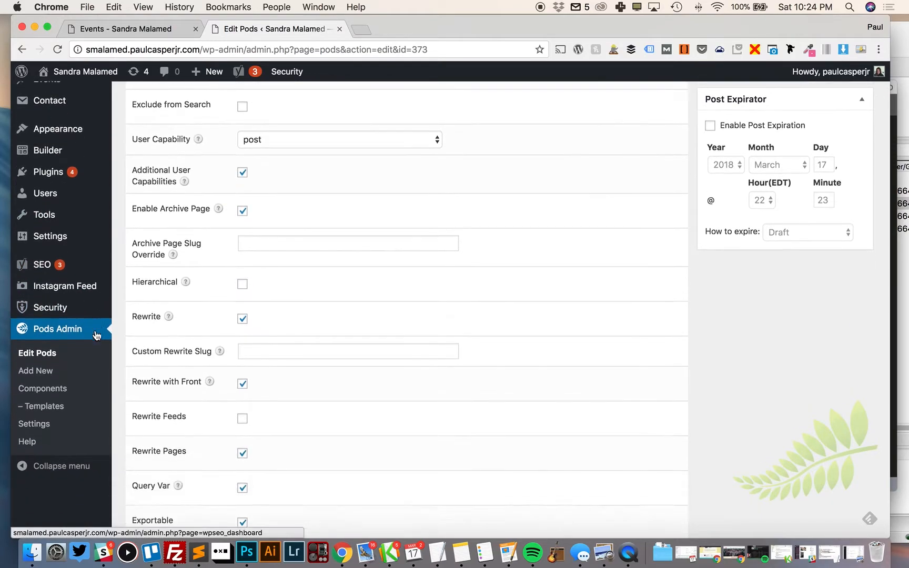
scroll(68, 363, up, 2)
mouse_move(62, 252)
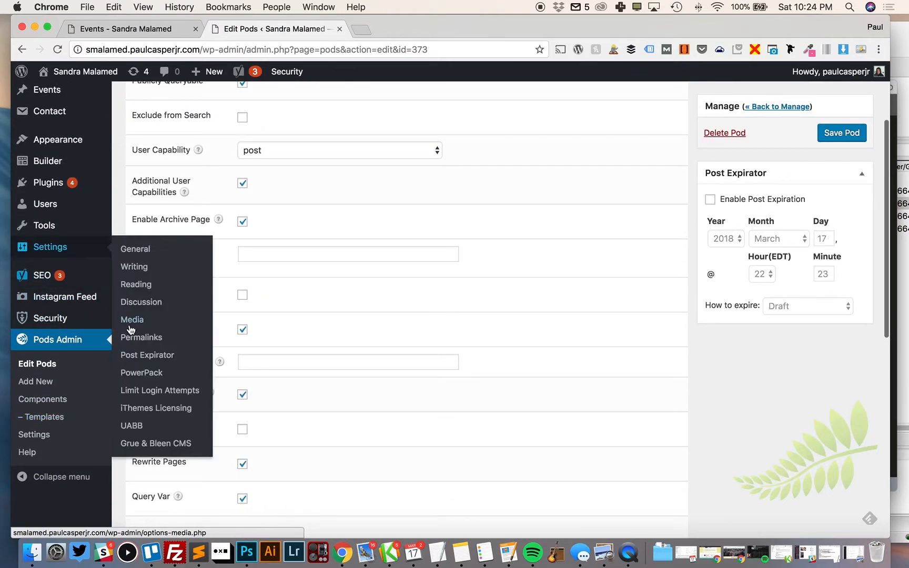
click(168, 354)
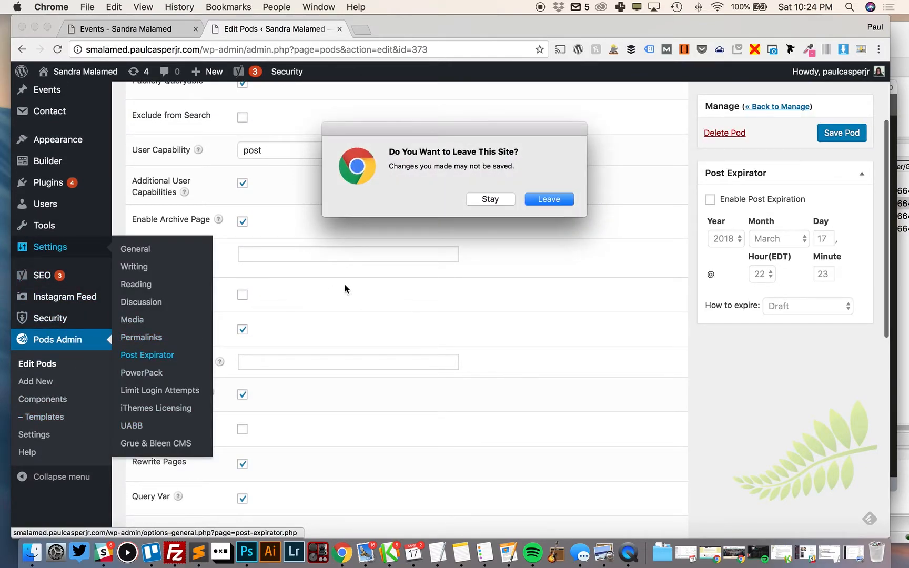
click(531, 199)
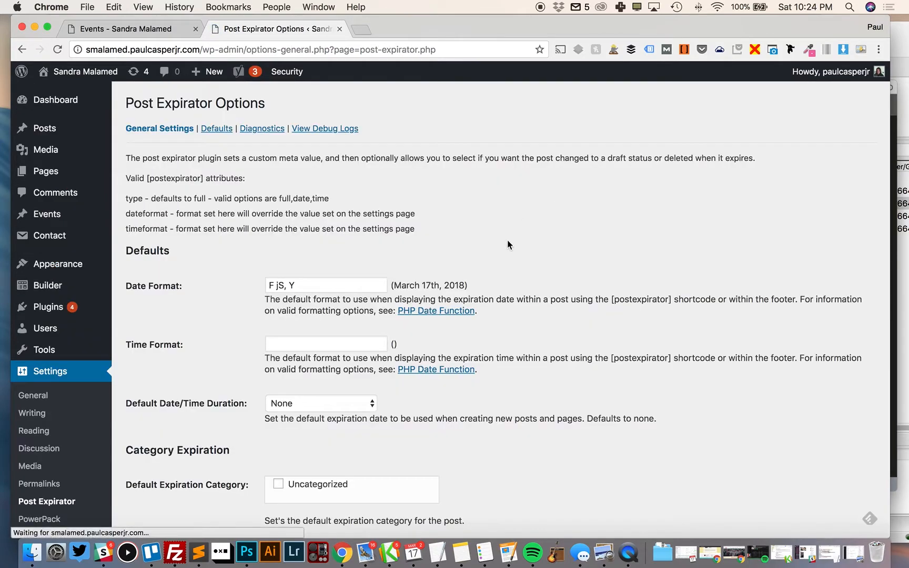
Review Post Expirator's default date format, time format and duration in the general settings.
scroll(508, 242, down, 2)
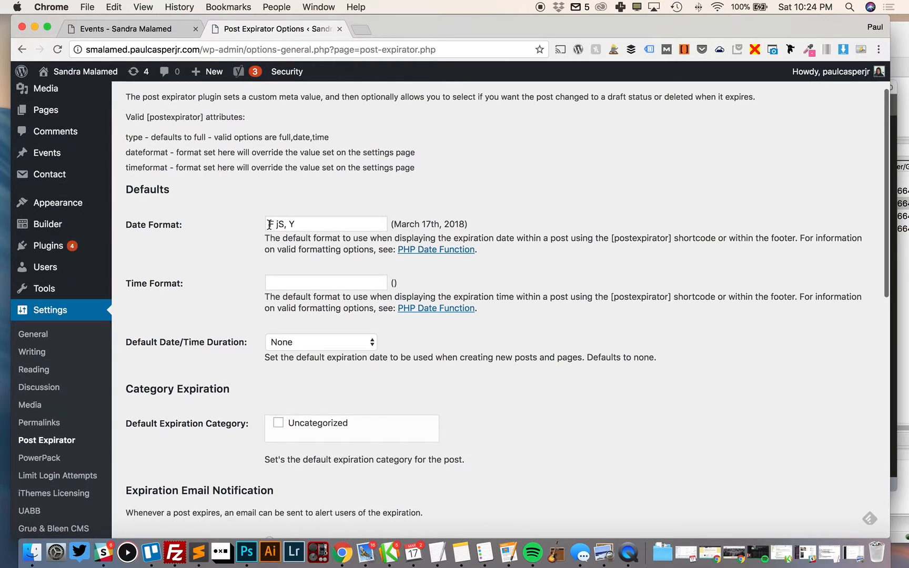
scroll(255, 230, down, 1)
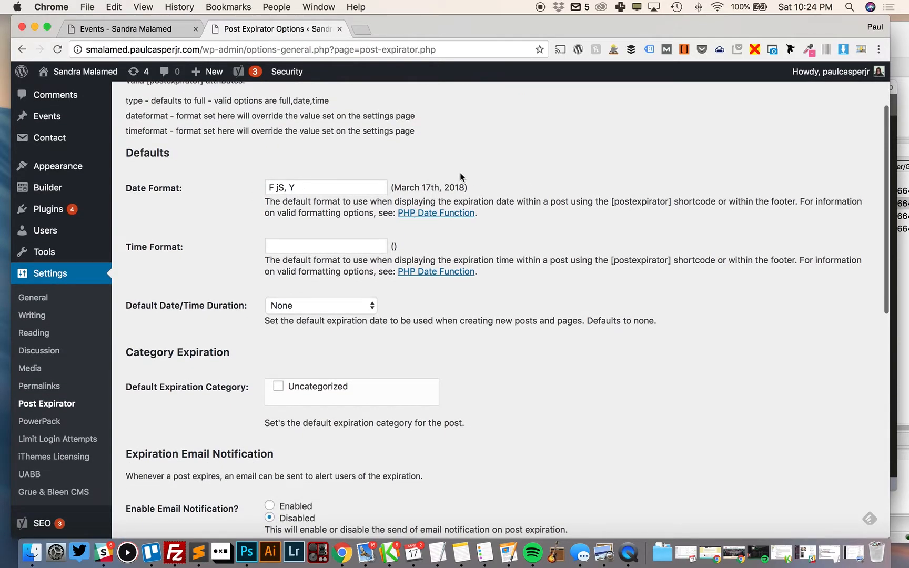
scroll(460, 173, down, 1)
scroll(462, 174, up, 2)
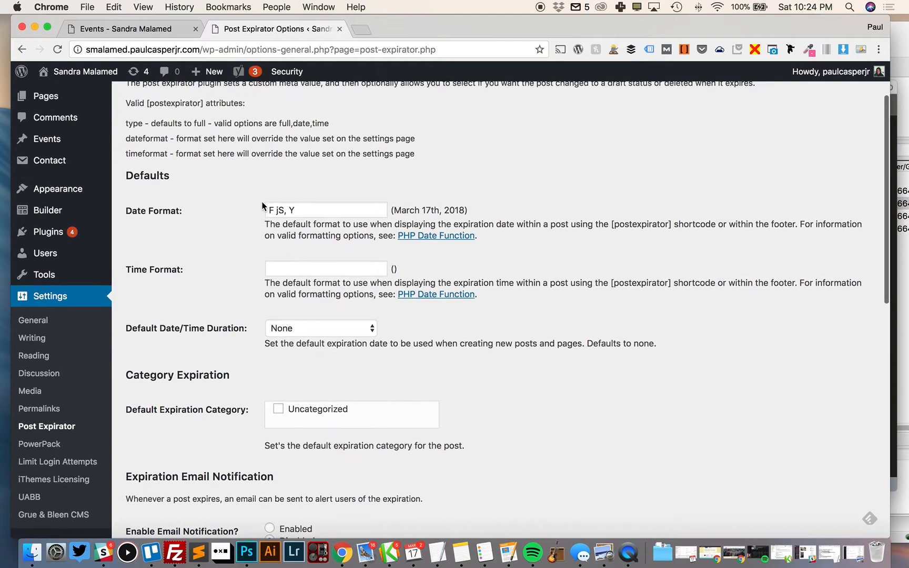
scroll(263, 204, up, 1)
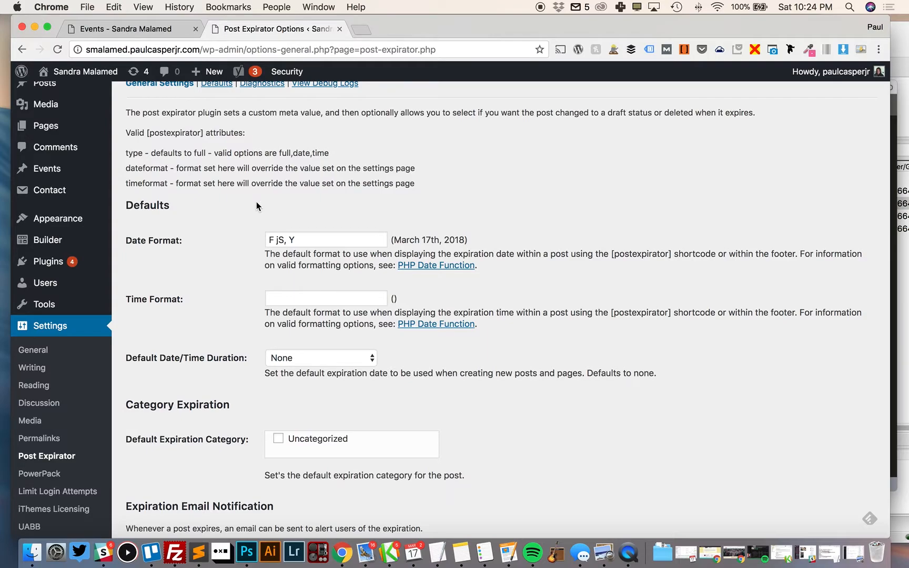
scroll(208, 200, up, 2)
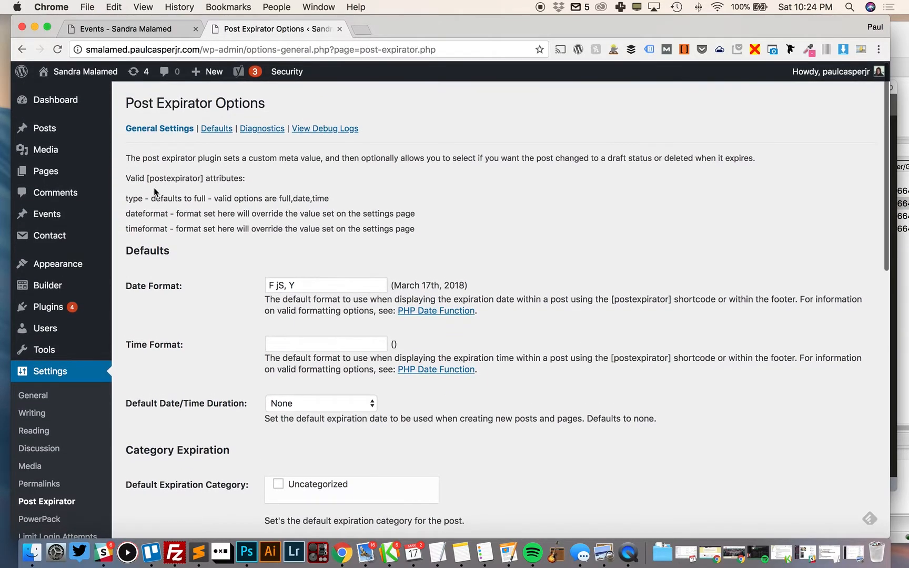
Highlight the [postexpirator] shortcode in the attribute notes and look over the remaining general settings, including email notification and post footer display.
mouse_move(149, 180)
mouse_down()
mouse_move(203, 180)
mouse_move(154, 180)
mouse_up()
click(204, 181)
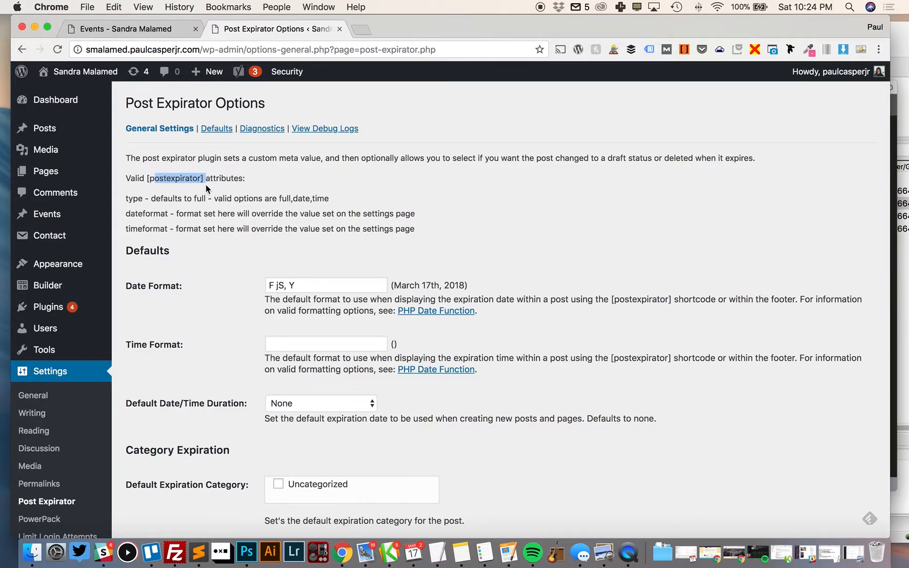
scroll(242, 199, down, 1)
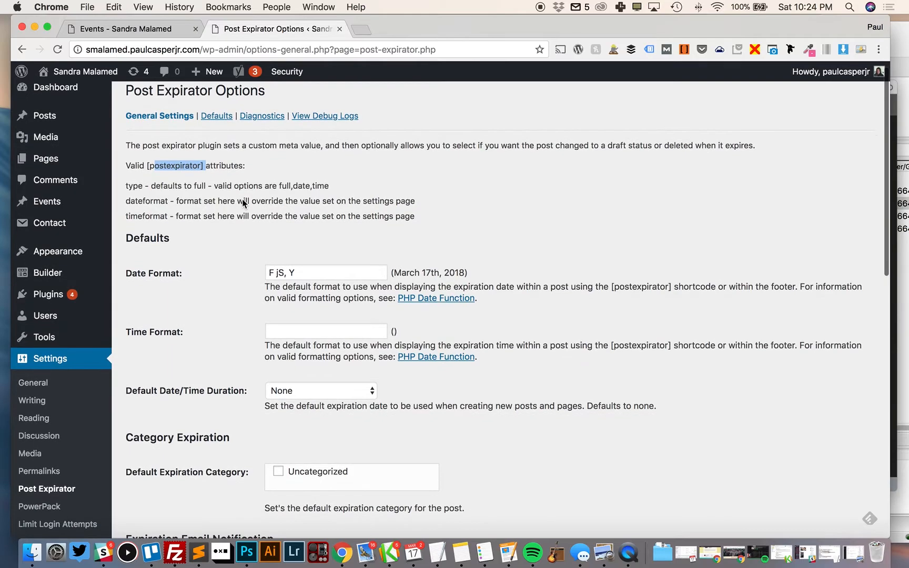
scroll(234, 217, down, 2)
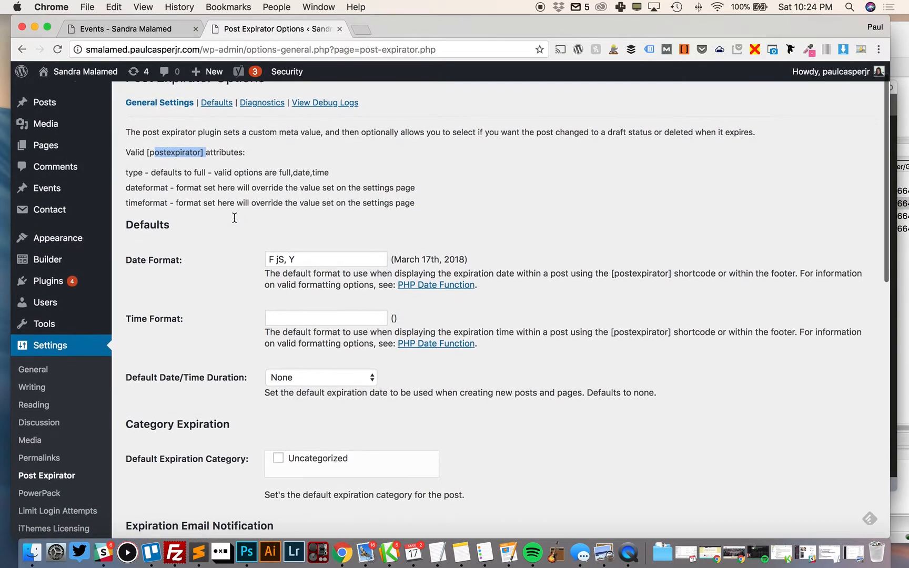
scroll(234, 218, down, 2)
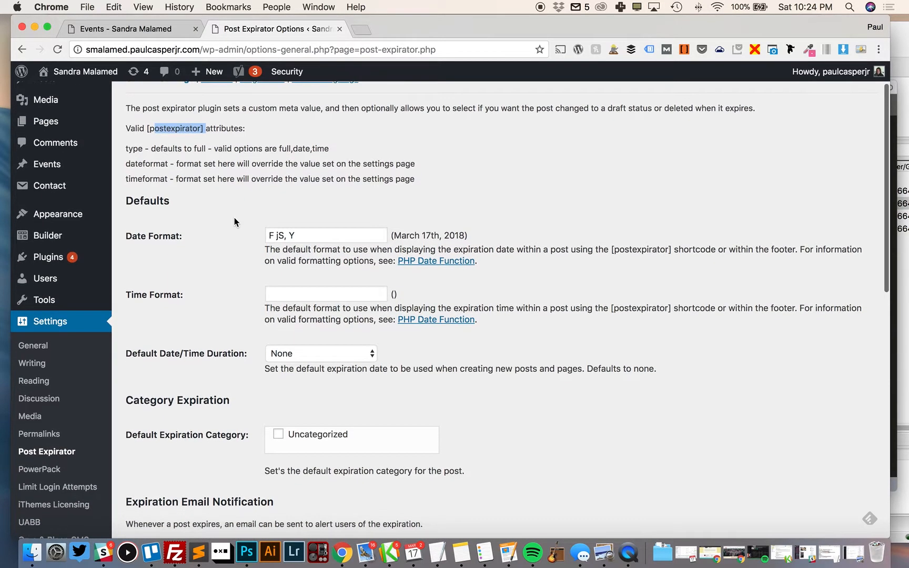
scroll(235, 217, down, 10)
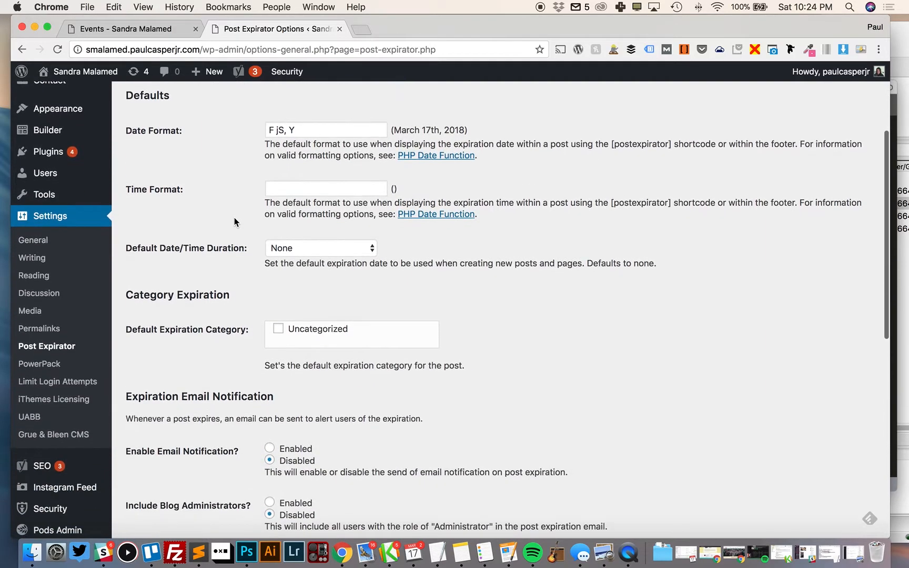
scroll(234, 220, down, 20)
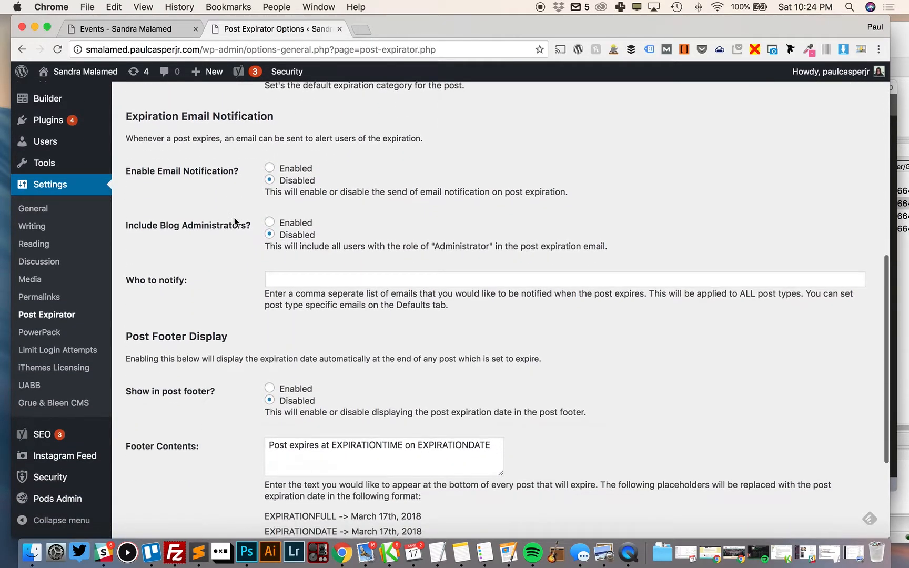
scroll(235, 217, up, 20)
Open Post Expirator's Defaults and examine the default expiration values for the event post type.
click(220, 131)
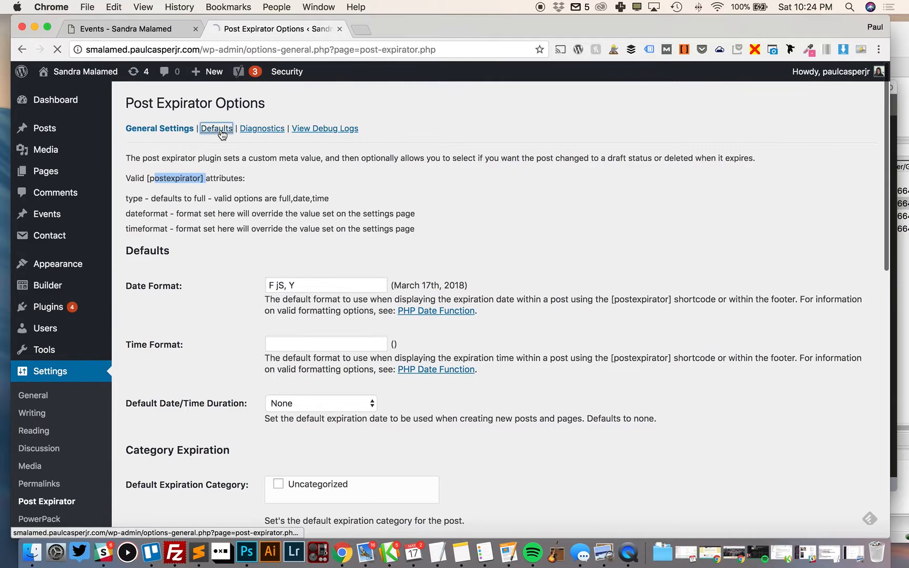
scroll(213, 260, down, 1)
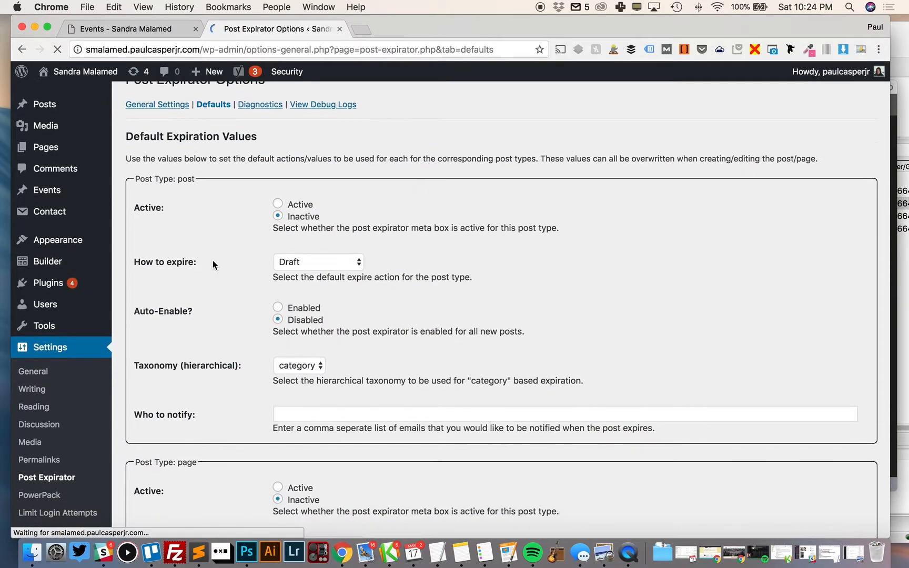
scroll(257, 228, down, 1)
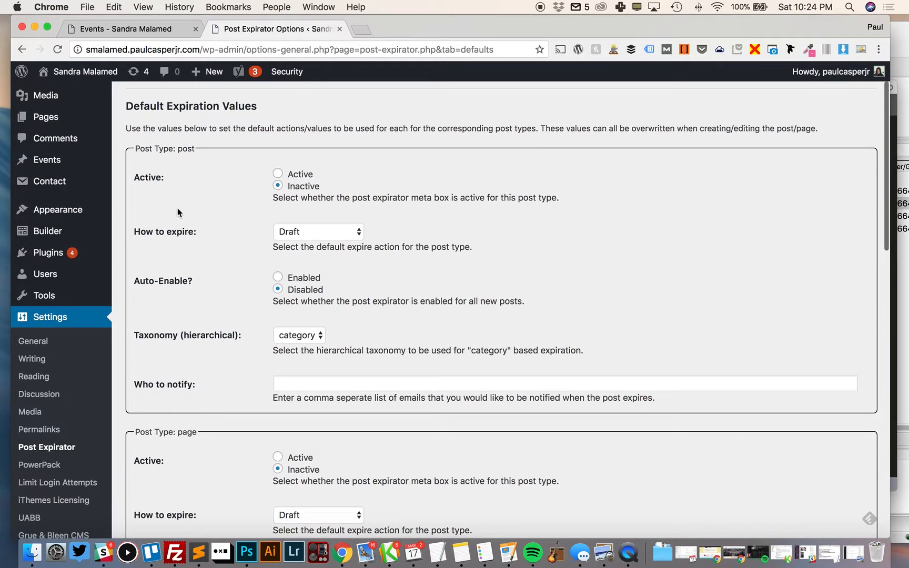
scroll(178, 208, down, 15)
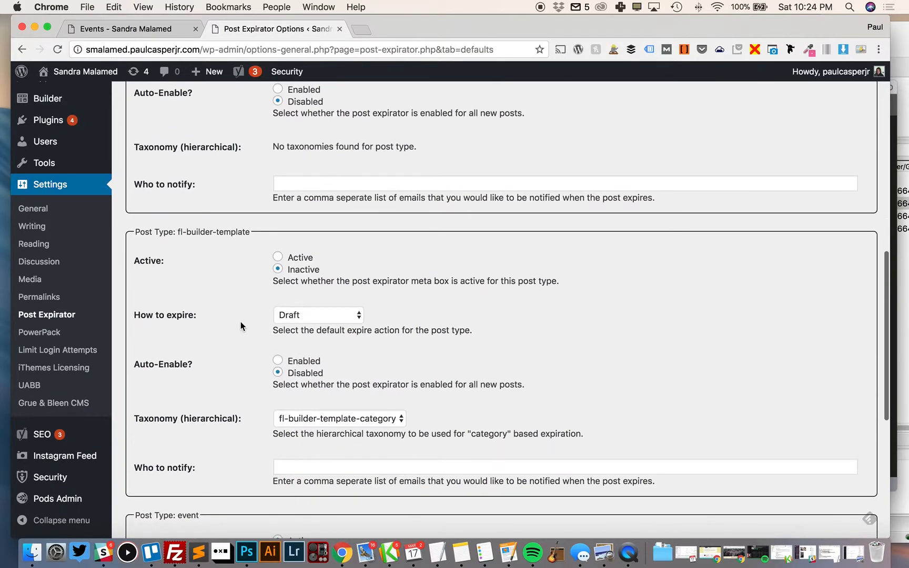
scroll(226, 258, down, 10)
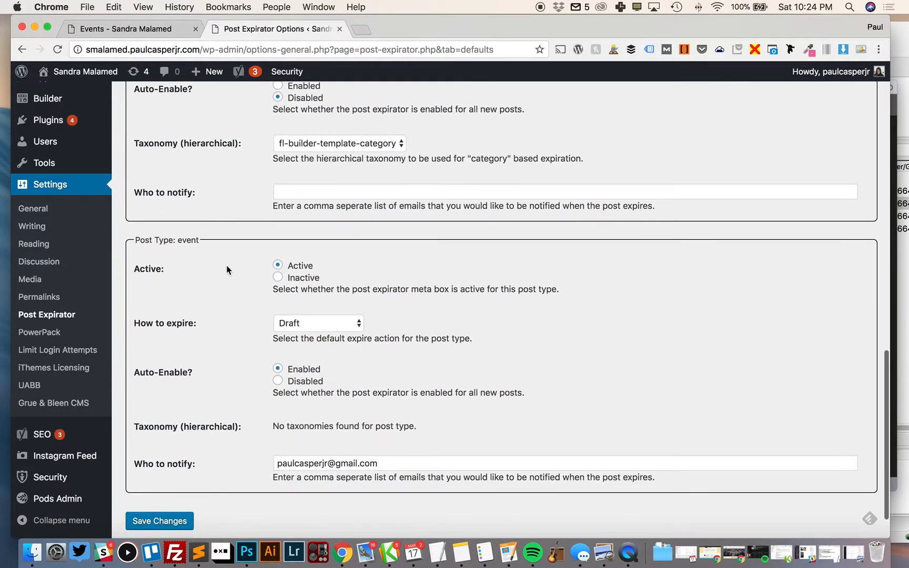
scroll(226, 258, down, 1)
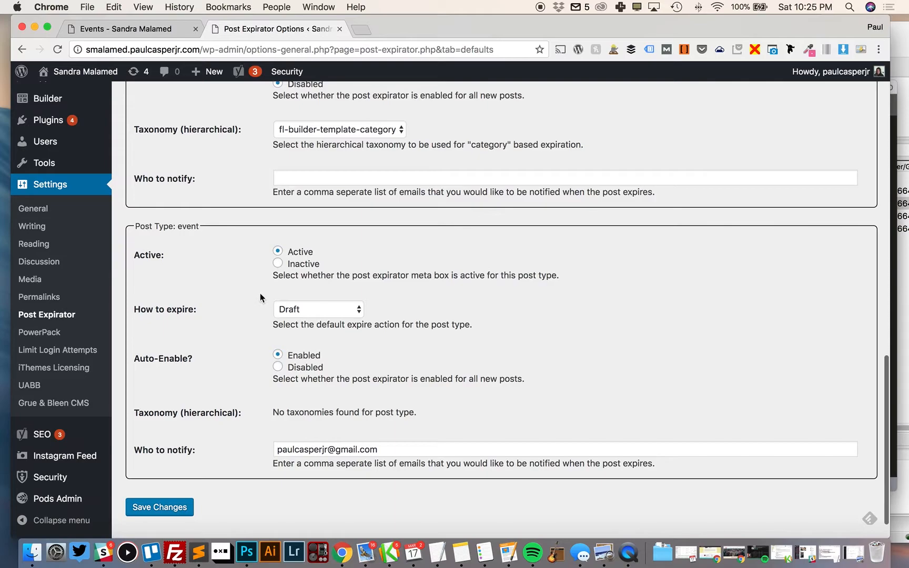
scroll(242, 331, down, 2)
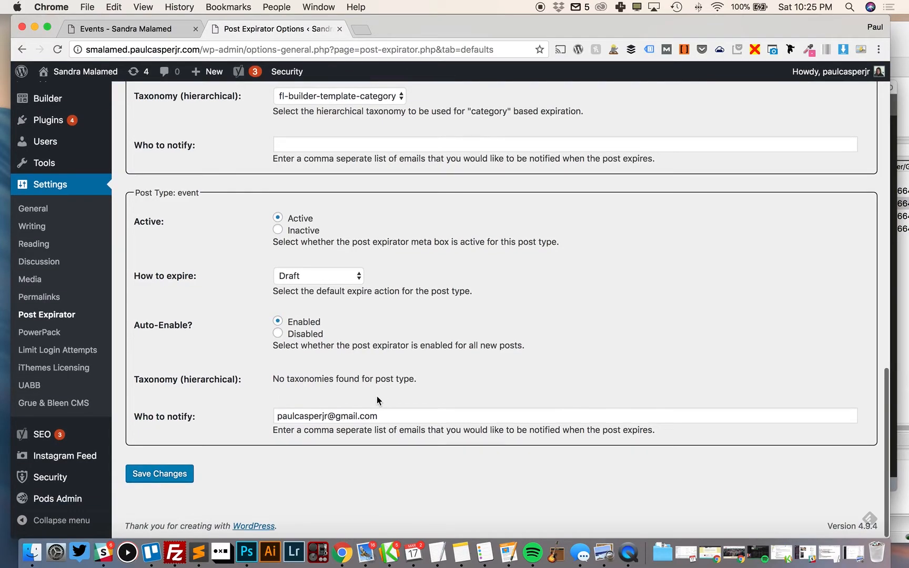
scroll(371, 387, up, 3)
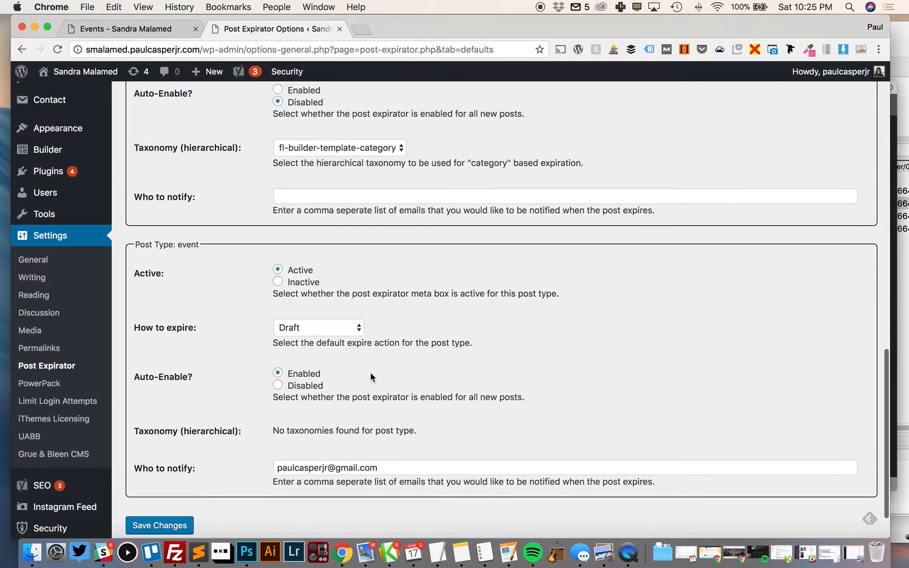
scroll(370, 377, up, 4)
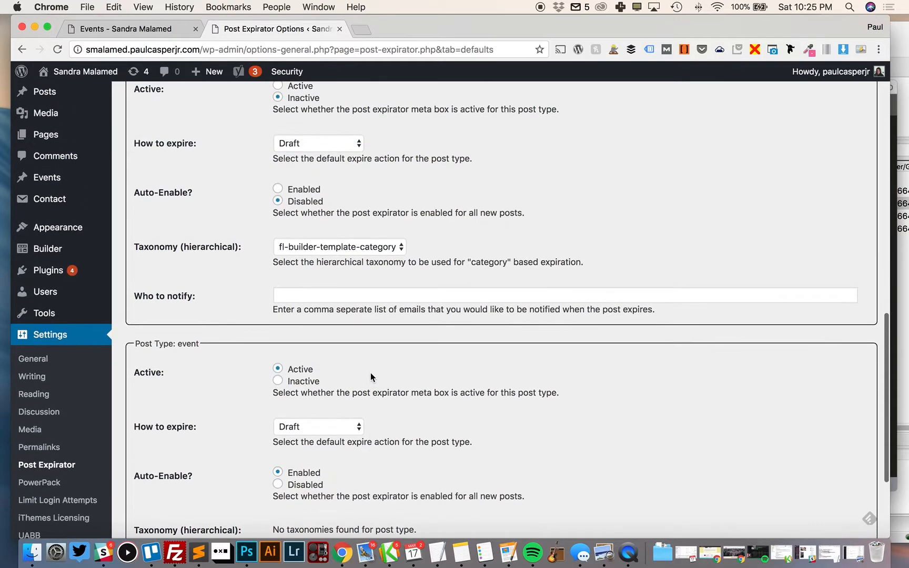
Open the All Events themer layout for editing and check the available location options, keeping Event Archive.
mouse_move(47, 255)
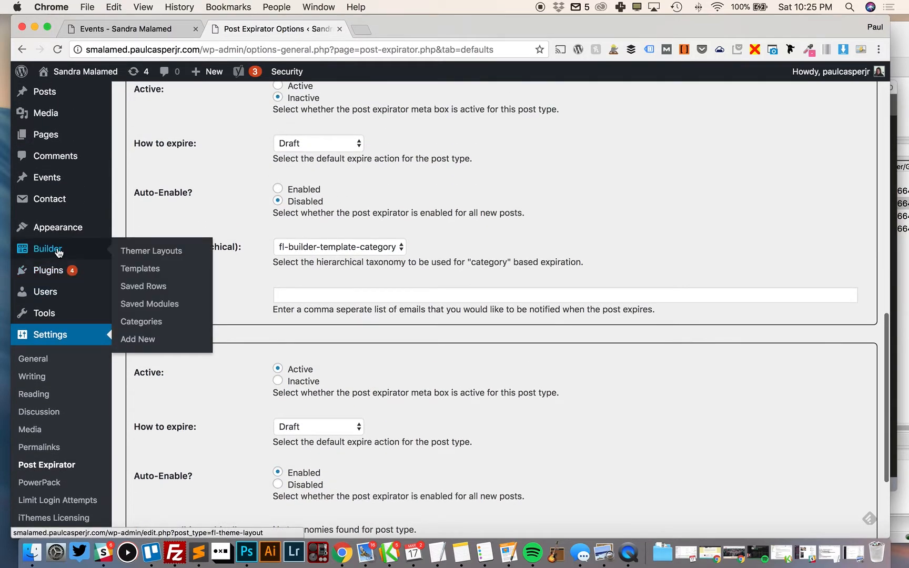
click(131, 256)
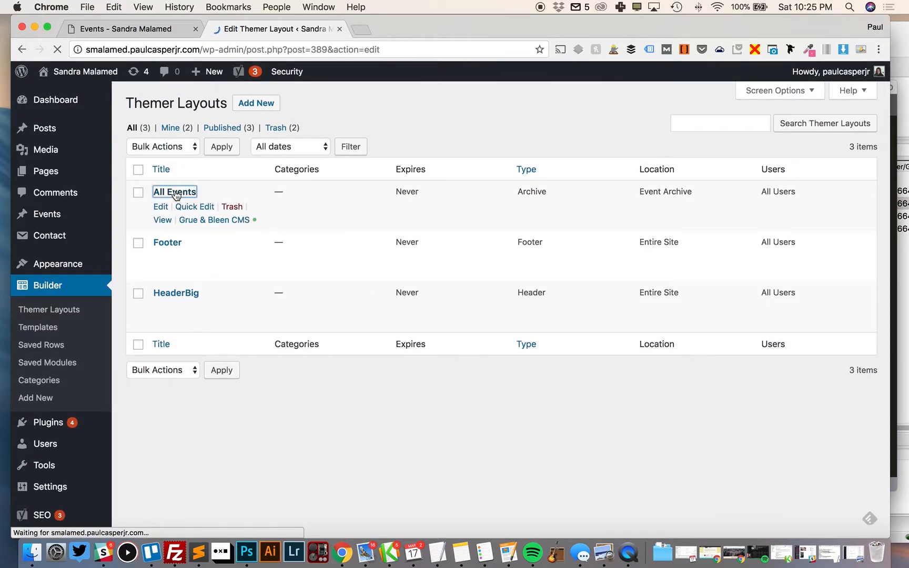
click(182, 204)
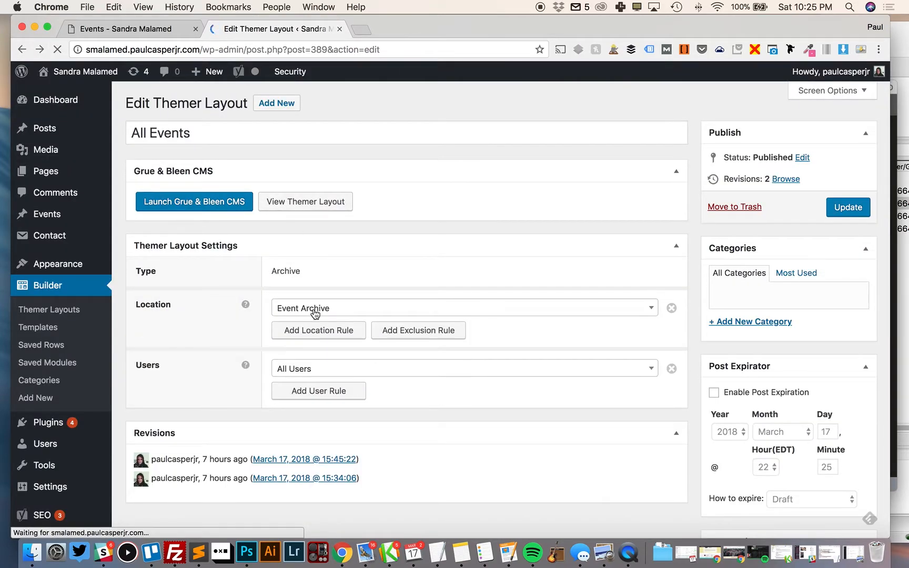
click(314, 310)
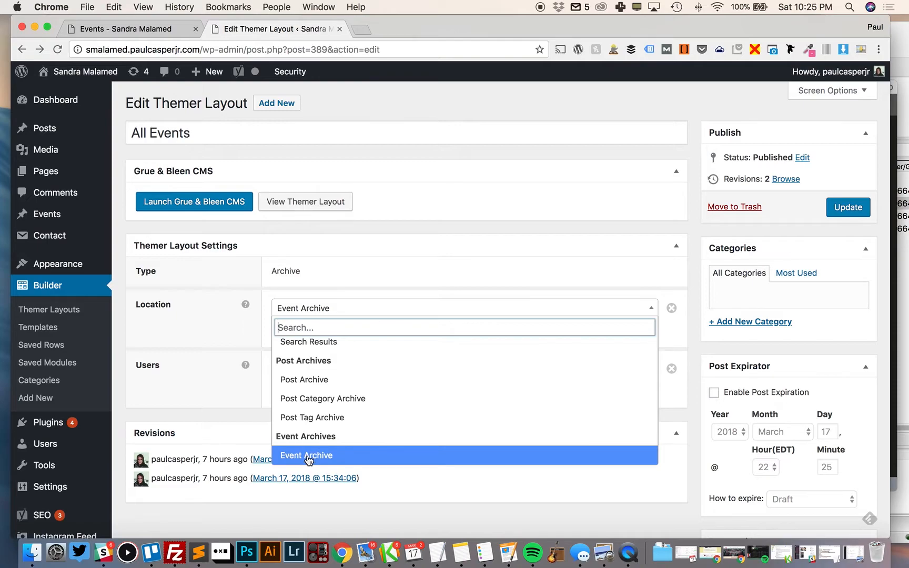
click(209, 307)
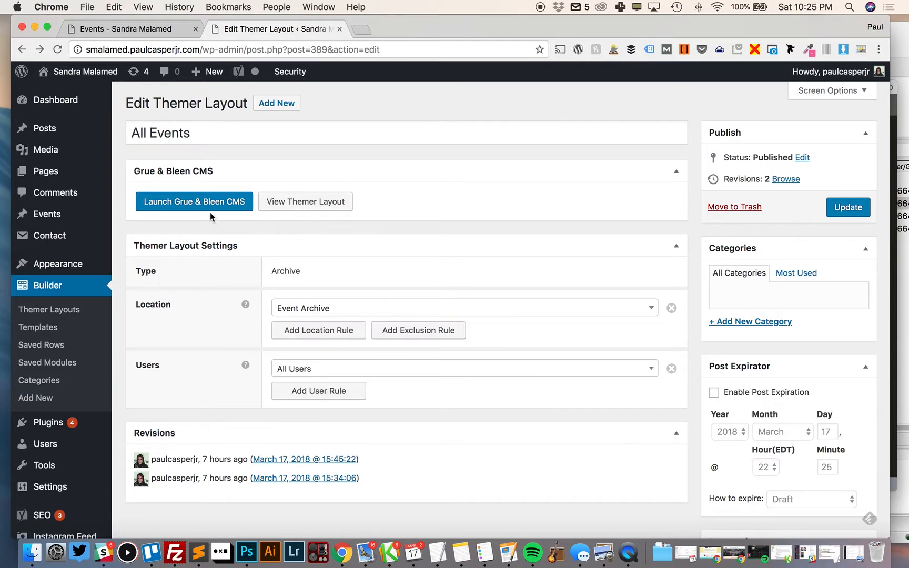
Launch the page builder for the All Events layout and open the settings of the Posts module that lists the events.
click(209, 205)
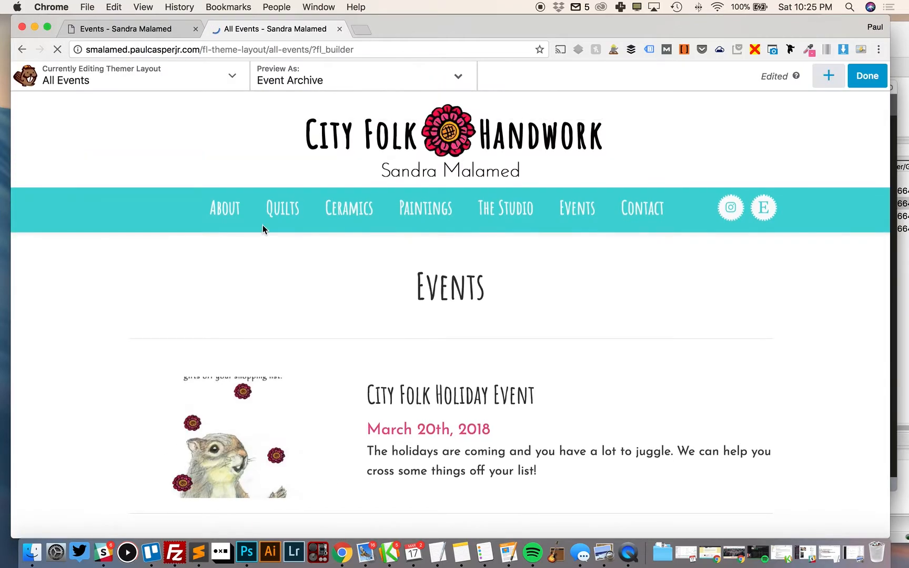
scroll(263, 230, down, 2)
scroll(282, 315, down, 4)
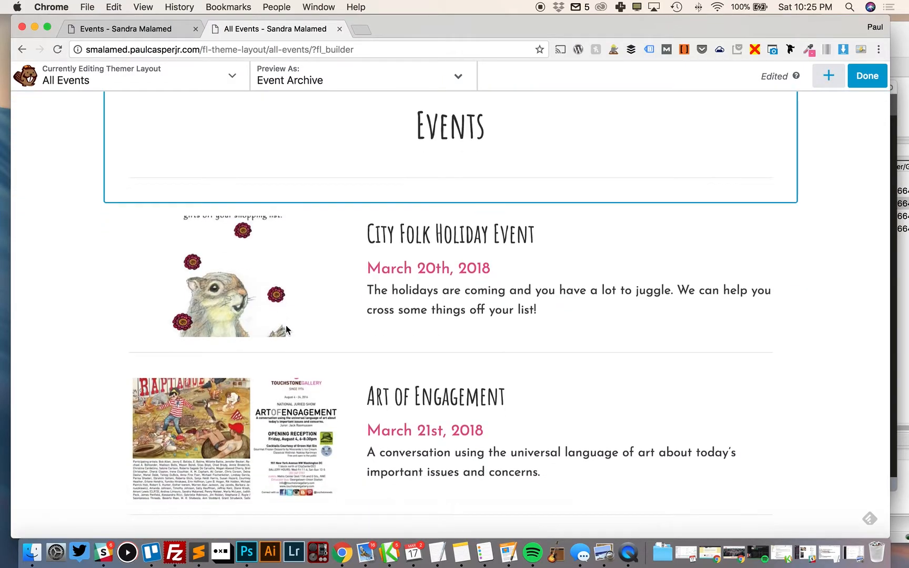
click(329, 354)
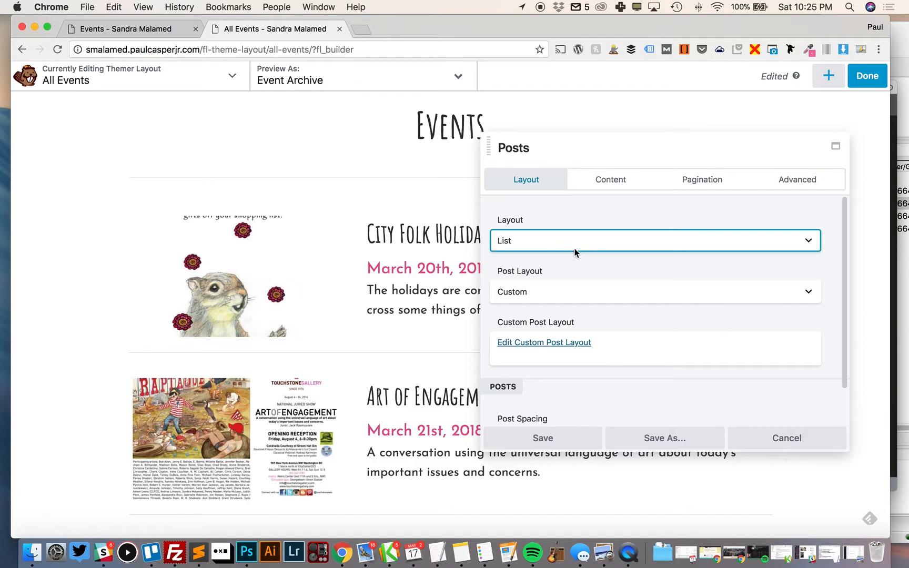
Open the module's custom post layout and examine its HTML, including the featured image and [postexpirator] shortcodes.
scroll(575, 252, down, 2)
click(559, 311)
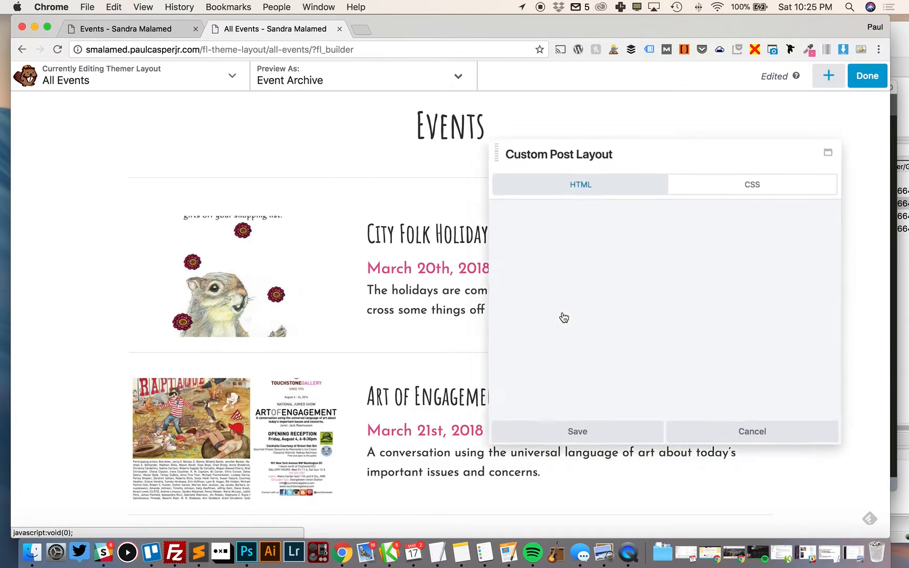
scroll(553, 321, down, 1)
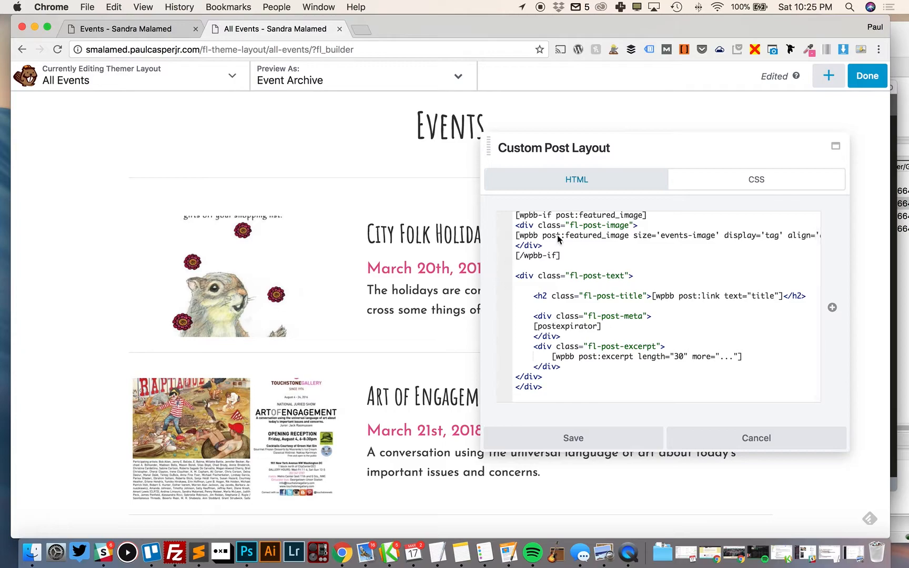
scroll(559, 239, up, 1)
scroll(560, 239, right, 1)
scroll(561, 238, left, 1)
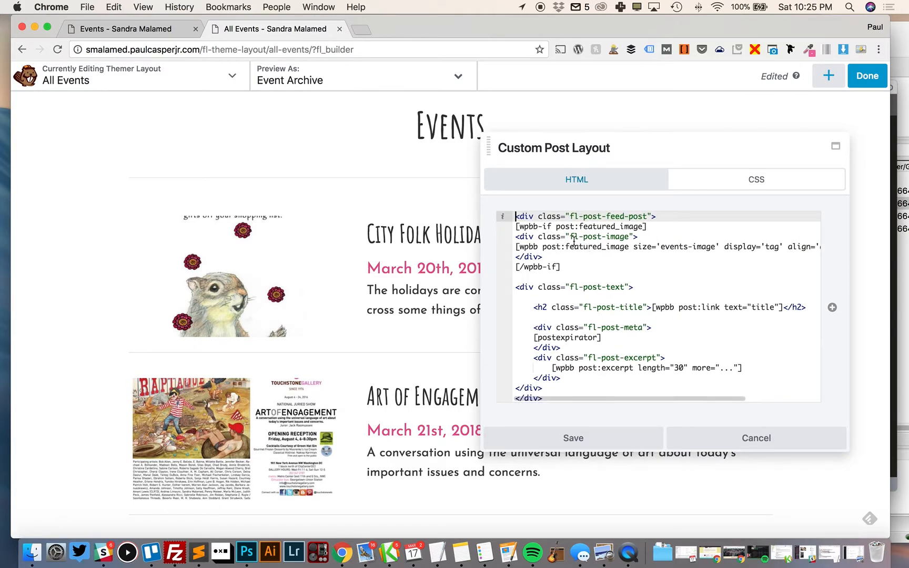
Examine the full featured image shortcode in the custom layout's HTML, including its size, display, align and link attributes.
scroll(592, 260, down, 1)
scroll(592, 260, up, 1)
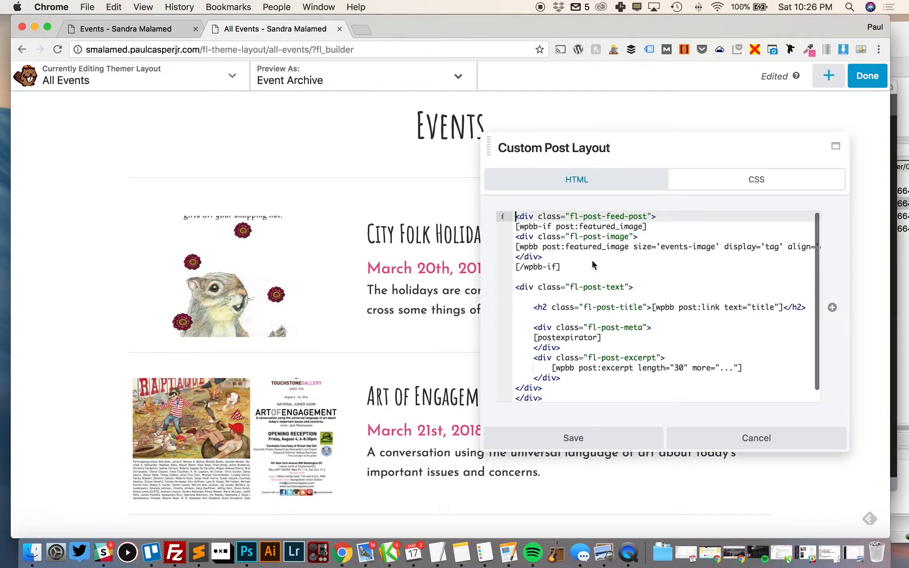
scroll(580, 297, down, 1)
scroll(579, 296, up, 1)
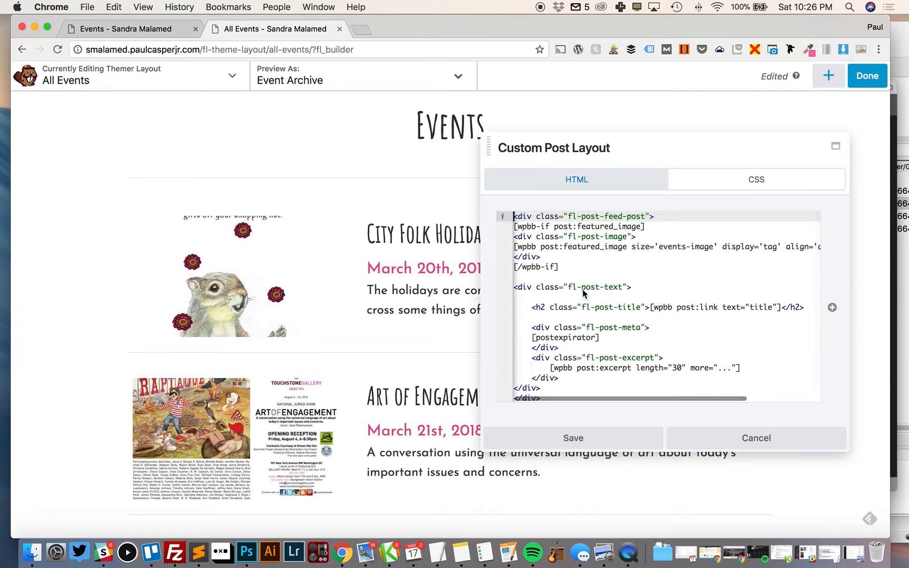
scroll(578, 260, right, 5)
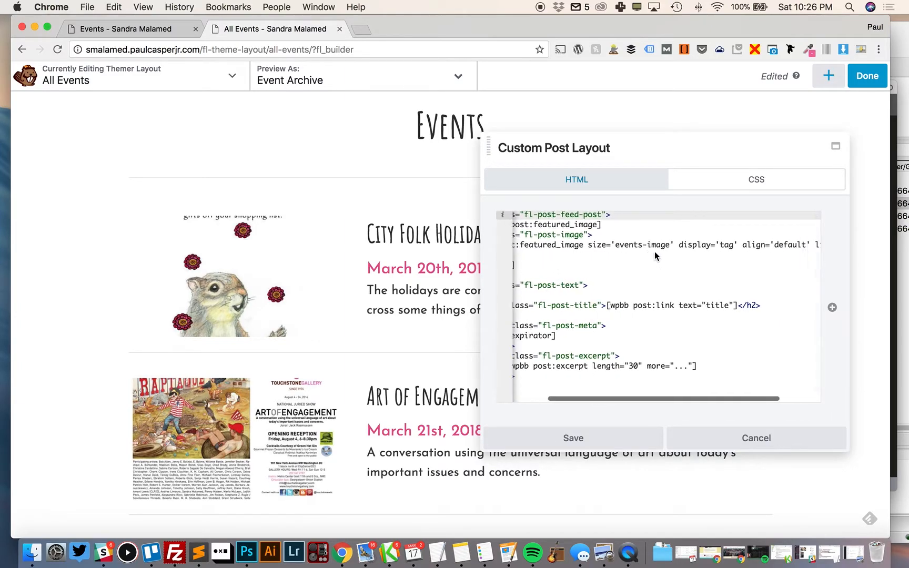
scroll(576, 255, left, 5)
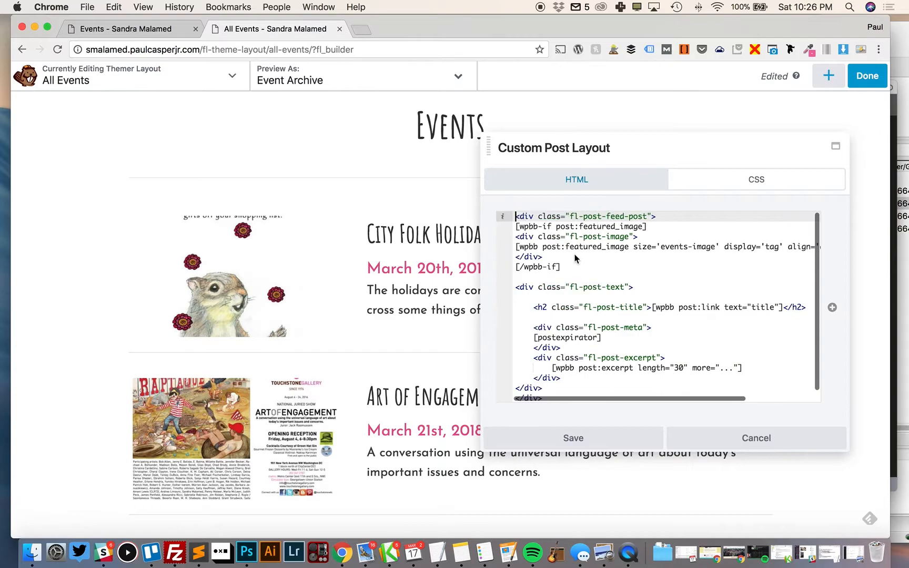
scroll(690, 254, down, 1)
scroll(691, 254, right, 5)
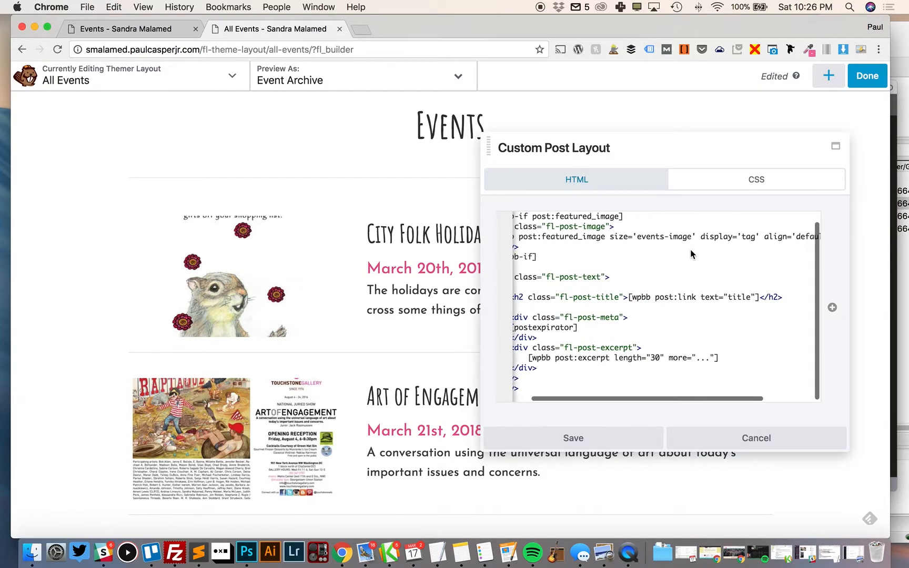
scroll(602, 230, left, 5)
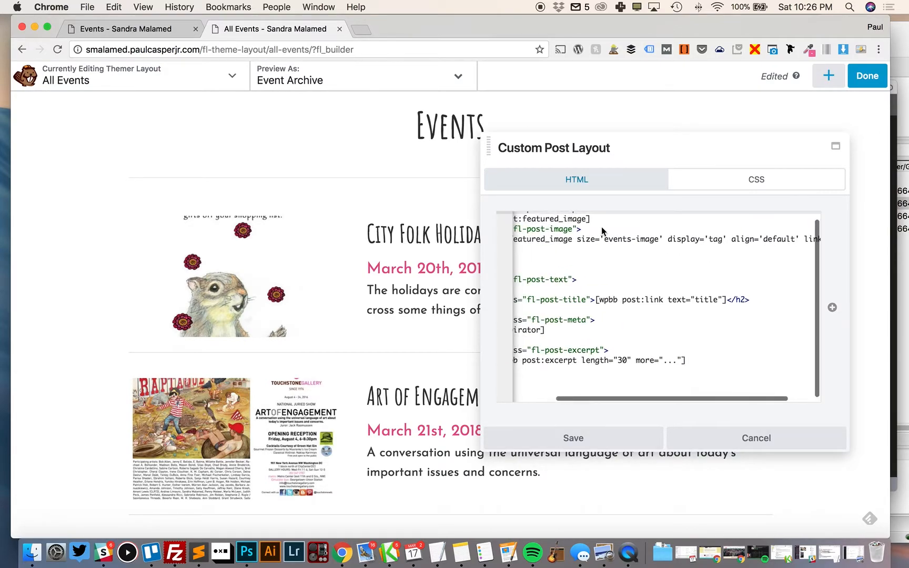
scroll(643, 252, right, 5)
scroll(643, 251, left, 5)
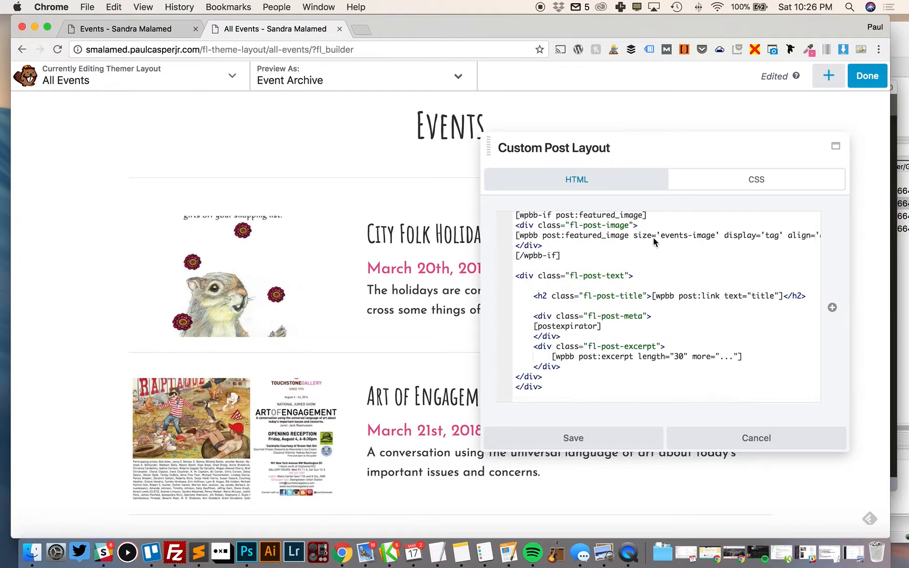
scroll(653, 239, down, 1)
scroll(654, 242, up, 1)
Examine the CSS rules of the custom post layout for the feed post, image and text.
click(734, 185)
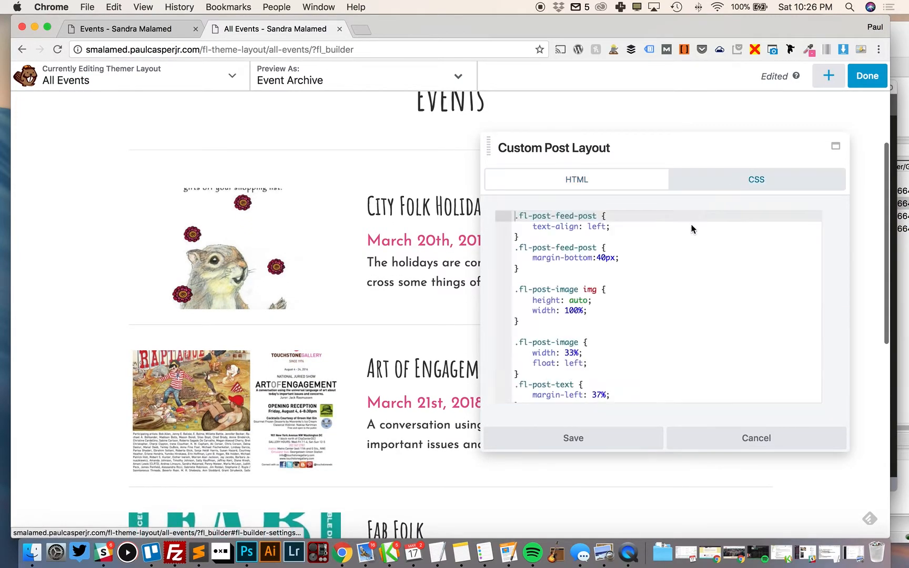
scroll(645, 279, down, 10)
scroll(646, 278, up, 10)
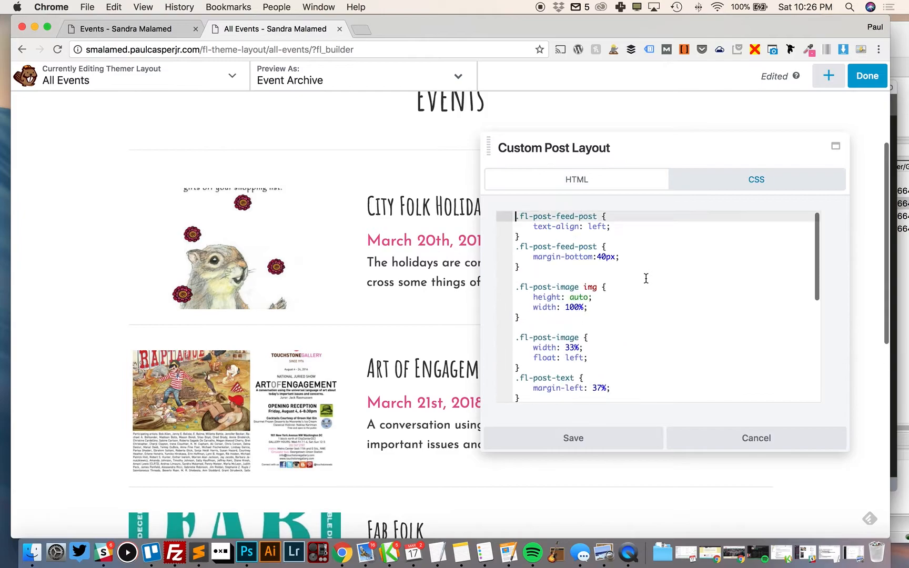
Return to the layout's HTML, review the title, [postexpirator] and excerpt shortcodes, and save the custom post layout.
click(570, 183)
scroll(570, 313, right, 3)
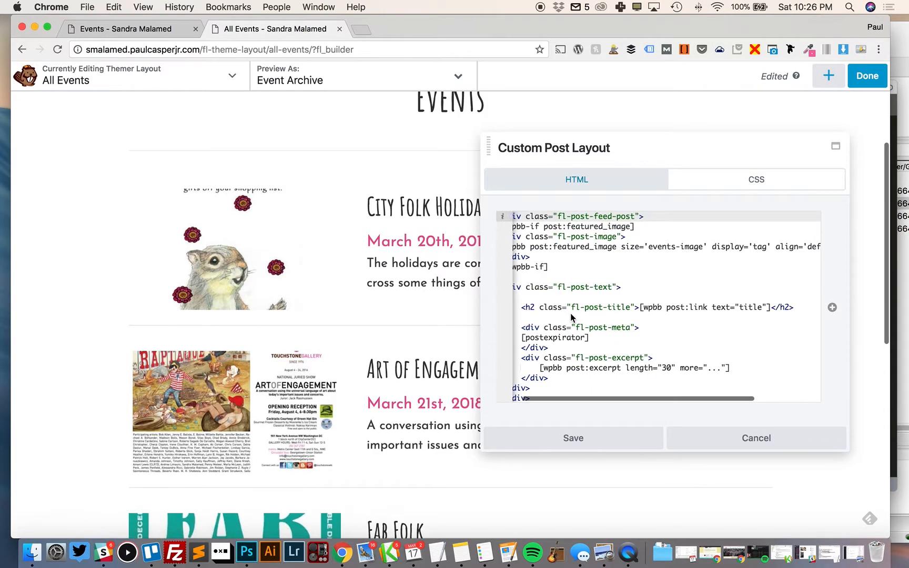
scroll(570, 313, left, 3)
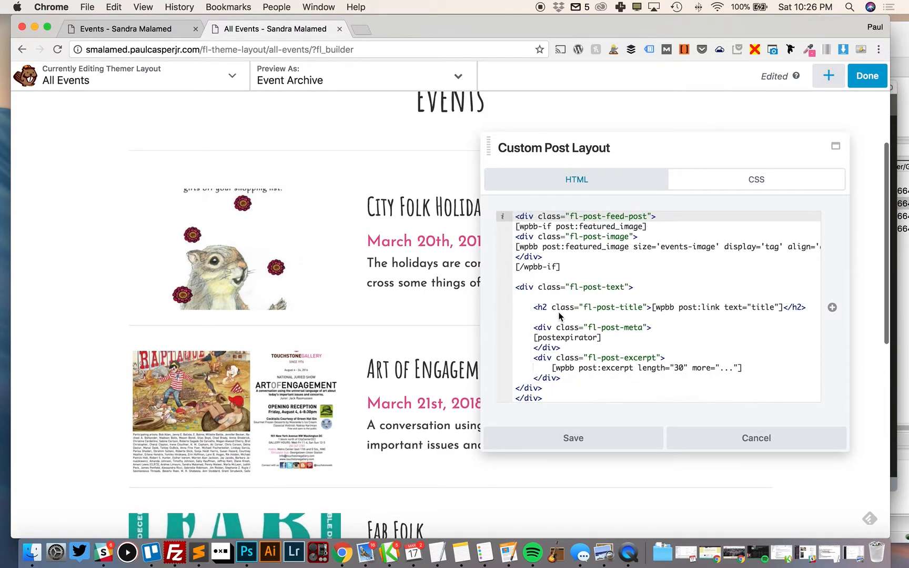
scroll(577, 287, down, 1)
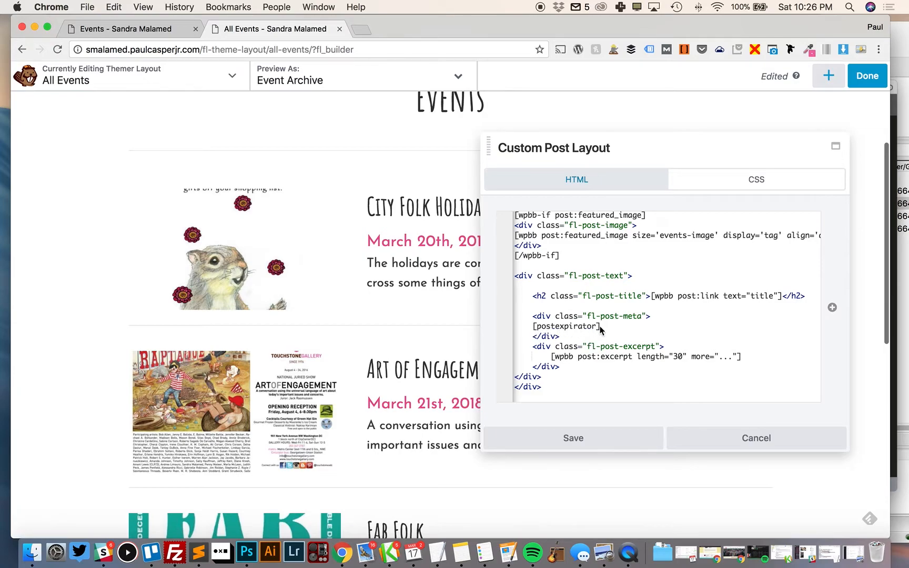
drag(641, 142, 547, 120)
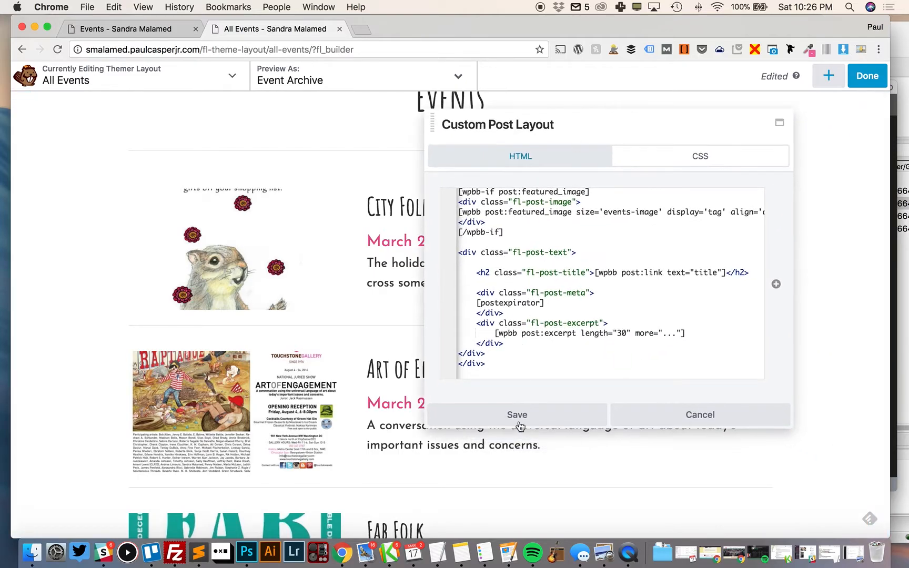
click(537, 424)
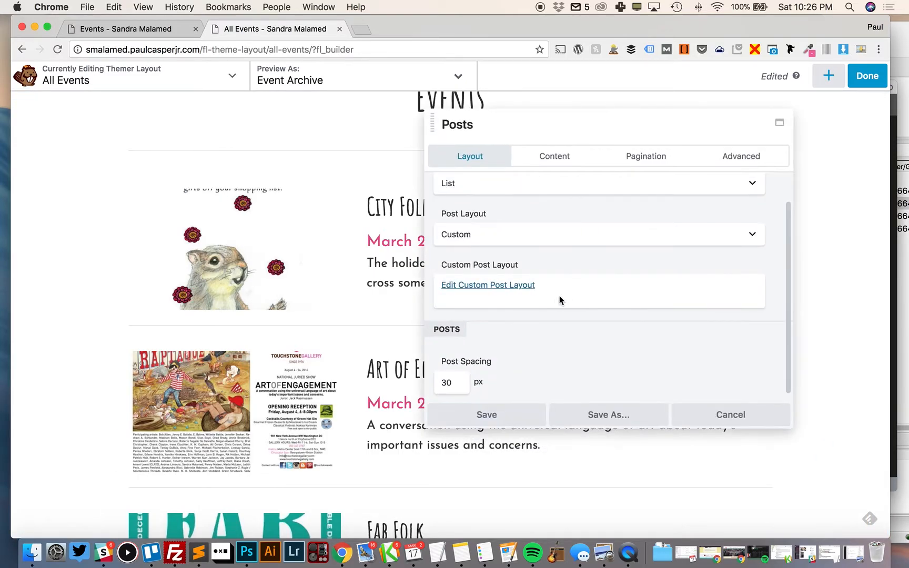
Open the Posts module's content settings and check the Custom Query source, keeping Events as the post type.
click(562, 166)
scroll(551, 267, down, 3)
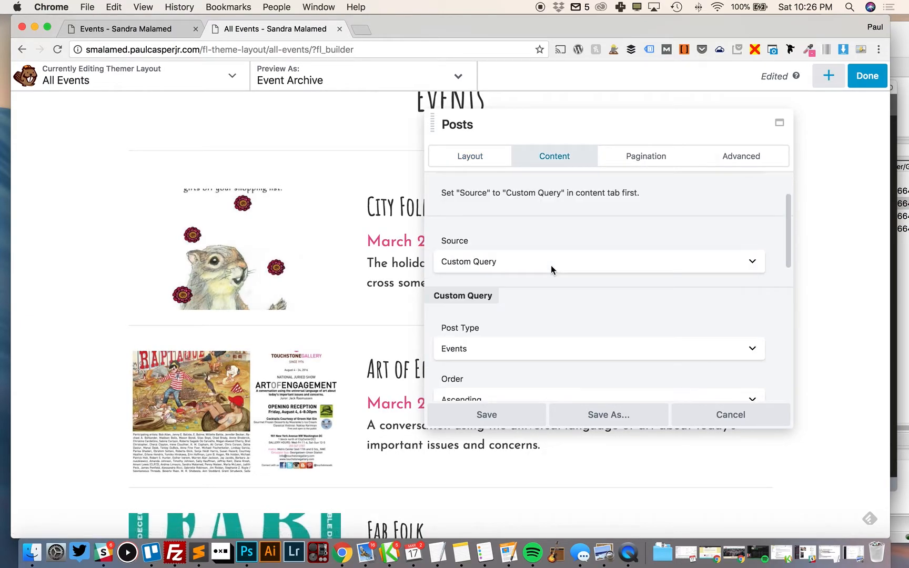
scroll(517, 261, down, 3)
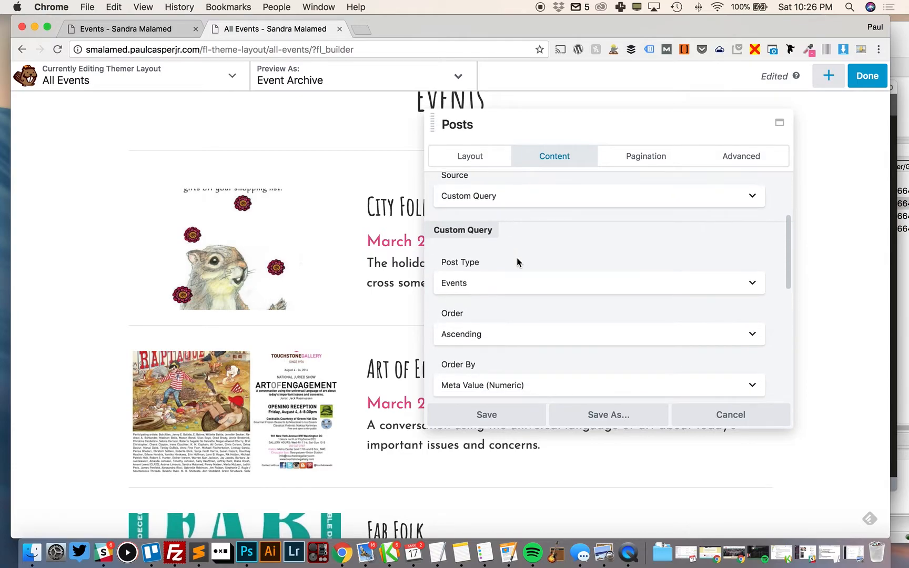
click(475, 283)
click(480, 297)
scroll(496, 292, down, 1)
scroll(496, 293, down, 2)
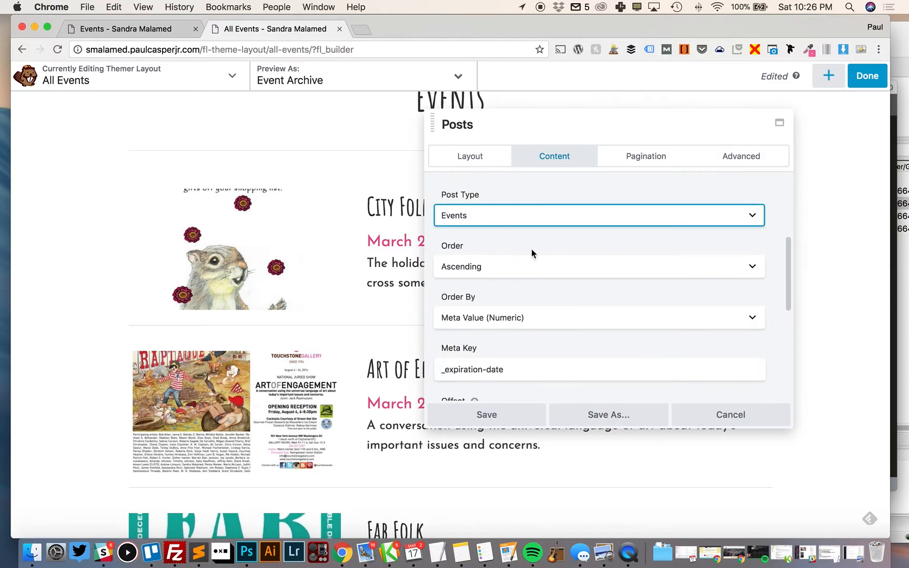
Check the custom query's sort order and its _expiration-date meta key, with the settings window moved off the event titles.
scroll(519, 254, down, 1)
drag(562, 134, 631, 134)
scroll(603, 255, down, 1)
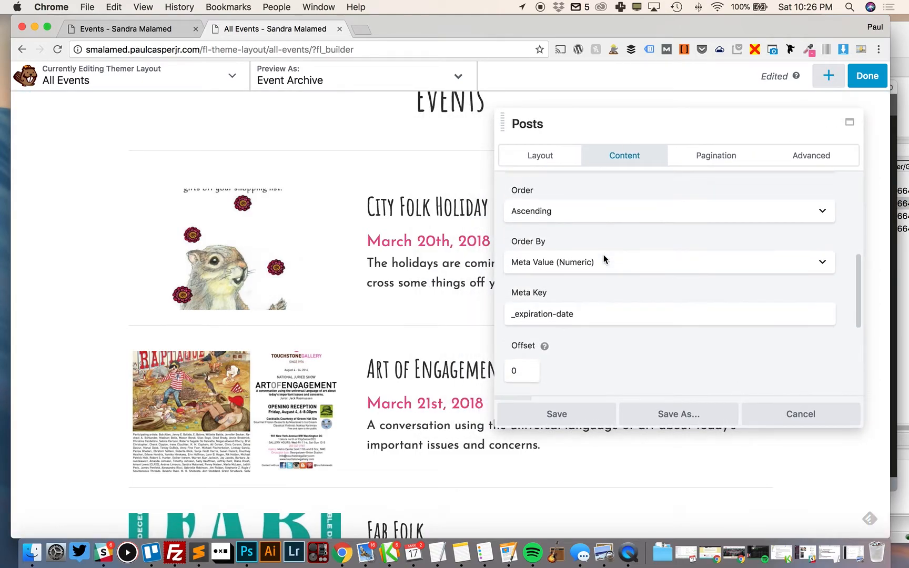
scroll(600, 278, down, 1)
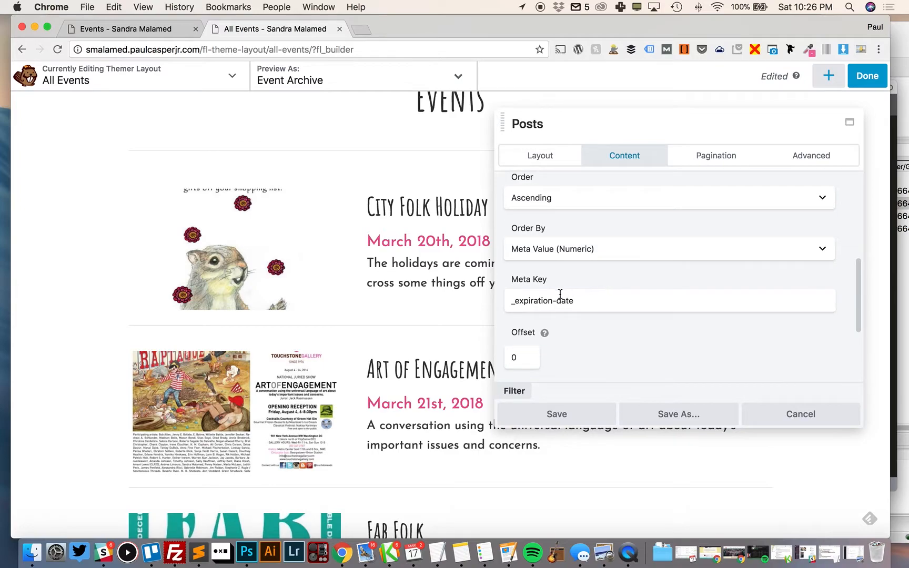
drag(512, 301, 598, 303)
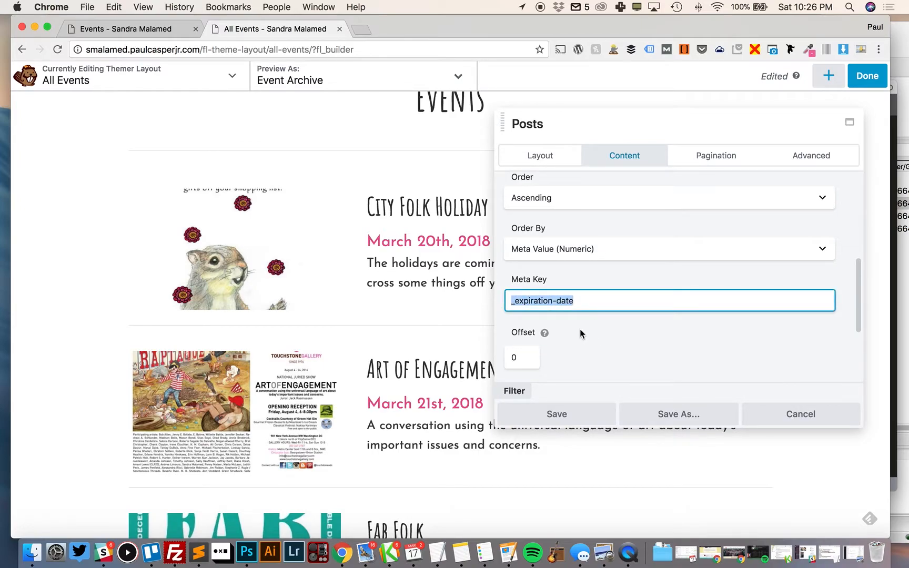
click(572, 316)
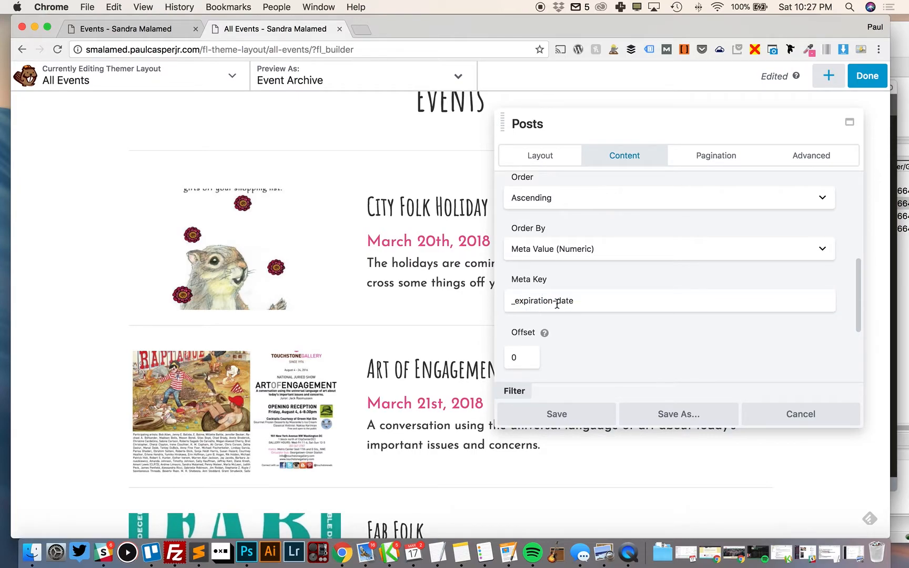
Check the available Order By options for the events query, keeping Meta Value (Numeric).
scroll(553, 303, up, 1)
click(607, 289)
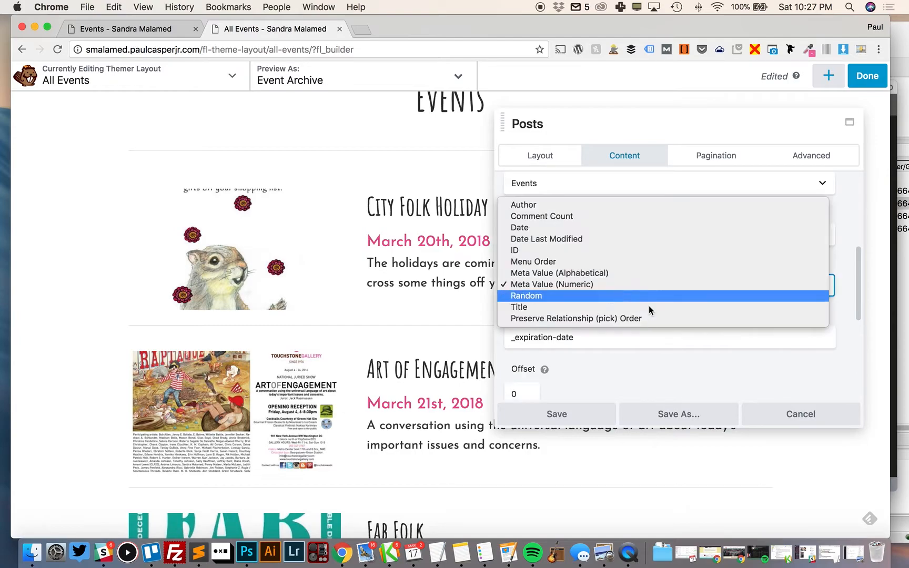
click(689, 360)
scroll(635, 290, up, 1)
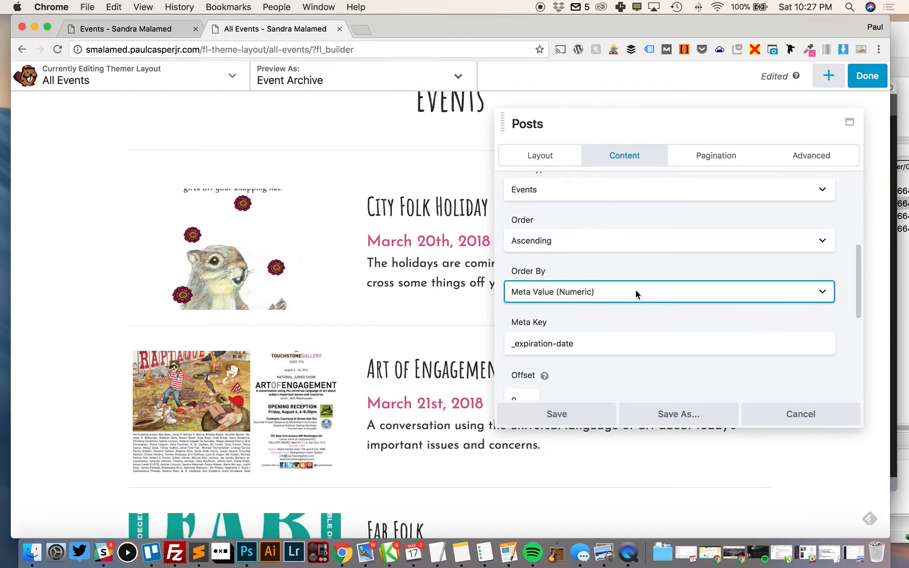
scroll(625, 321, down, 3)
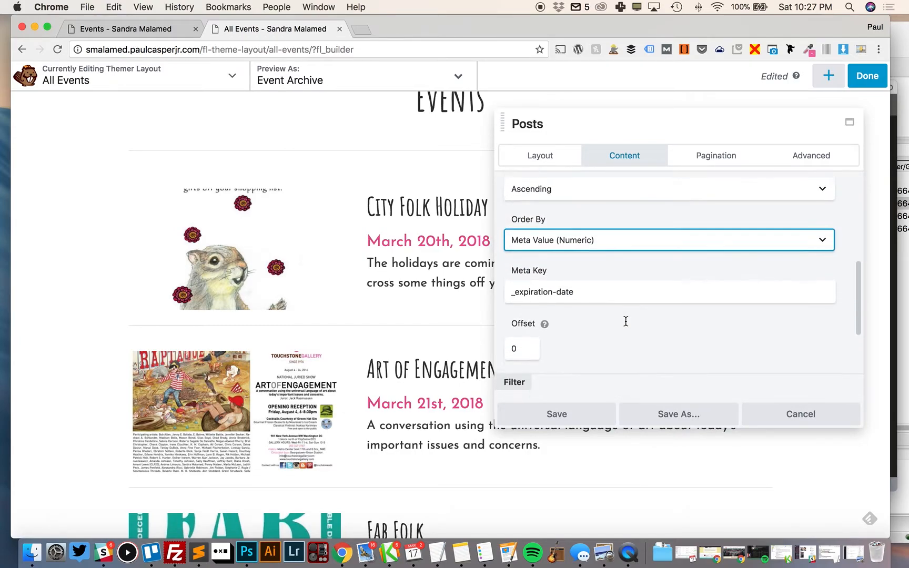
scroll(629, 274, up, 2)
click(592, 260)
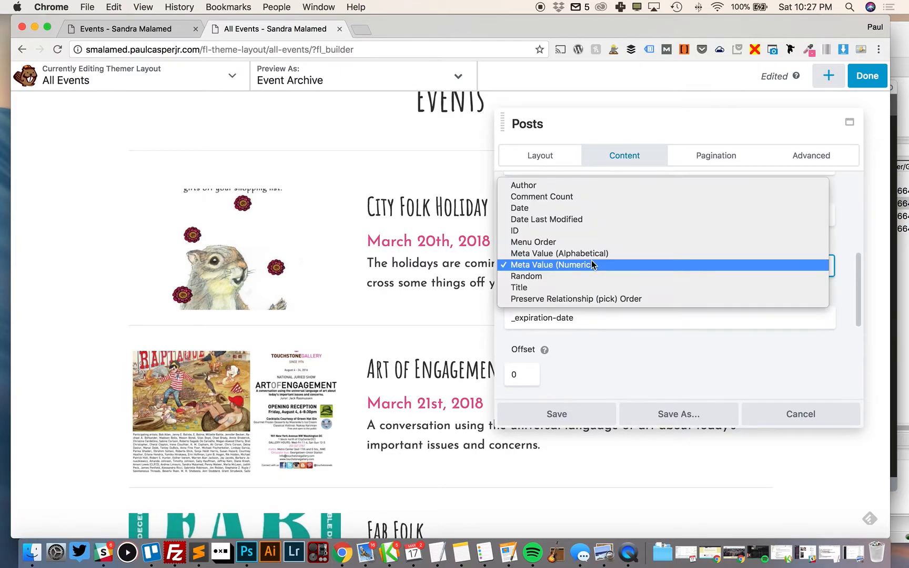
click(705, 357)
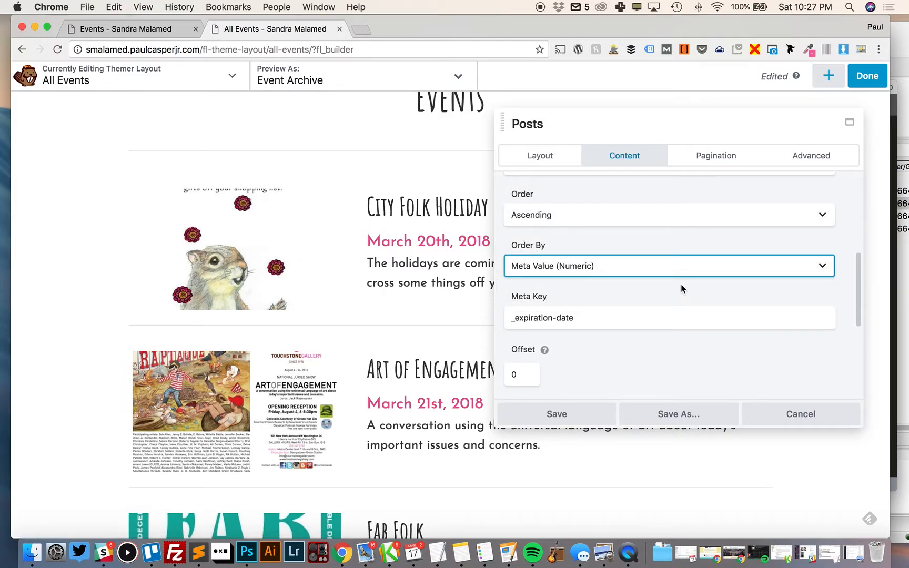
Compare the event dates in the preview with the query settings, and look over the module's filter, pagination and advanced settings.
scroll(636, 294, down, 2)
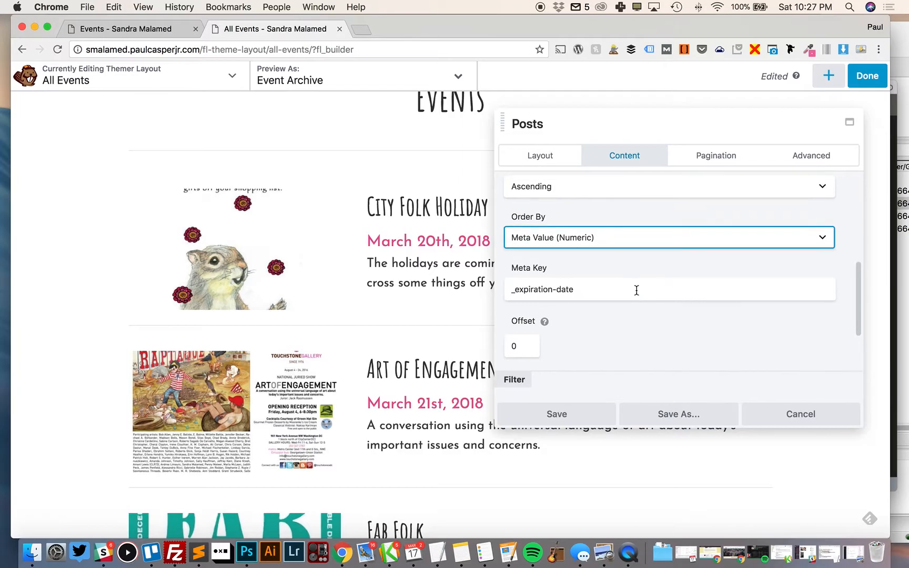
scroll(637, 294, down, 3)
scroll(637, 294, up, 3)
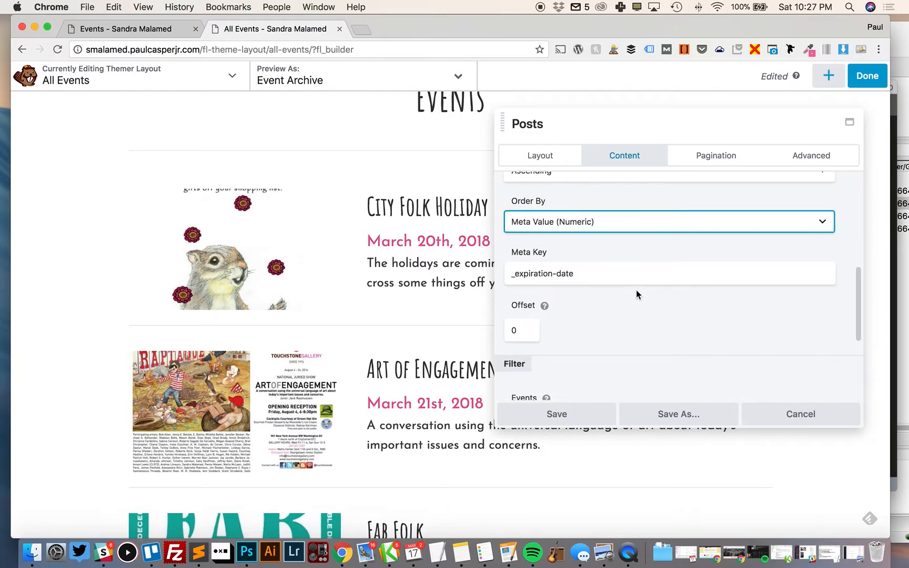
scroll(460, 298, down, 5)
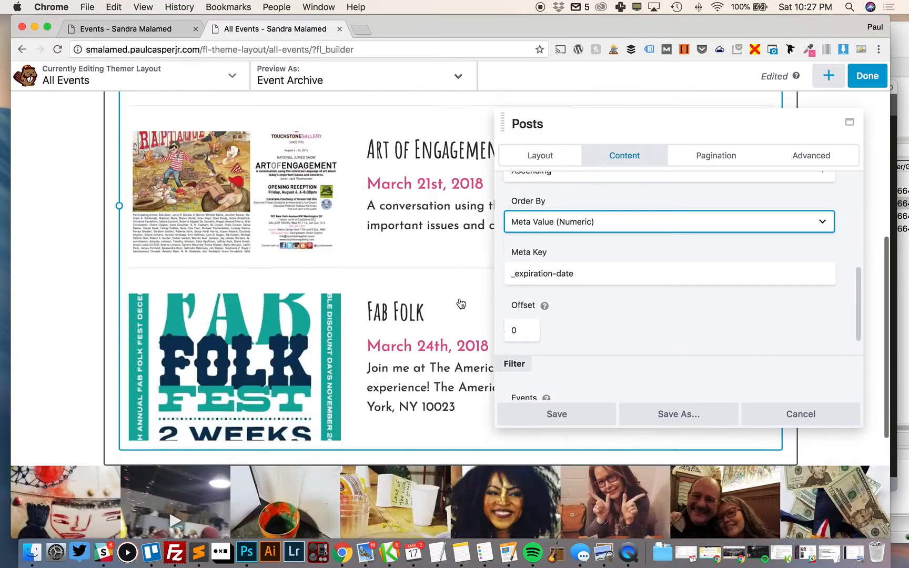
scroll(459, 302, up, 3)
scroll(600, 319, down, 5)
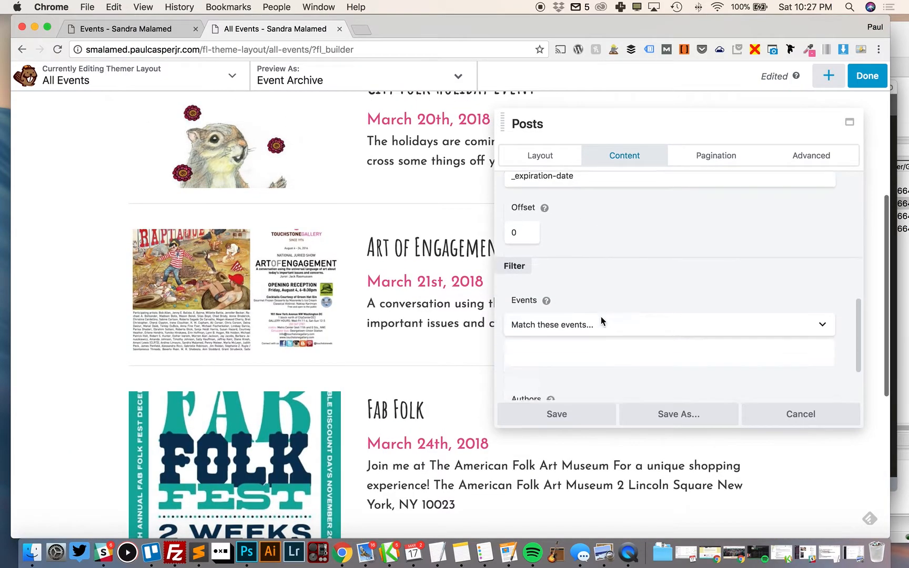
scroll(600, 320, down, 2)
scroll(600, 320, up, 10)
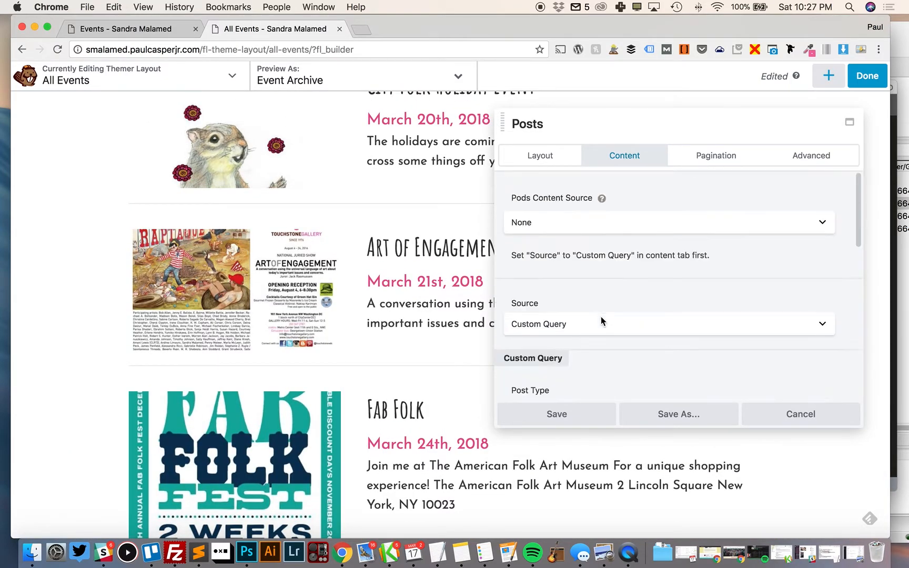
click(721, 156)
click(804, 161)
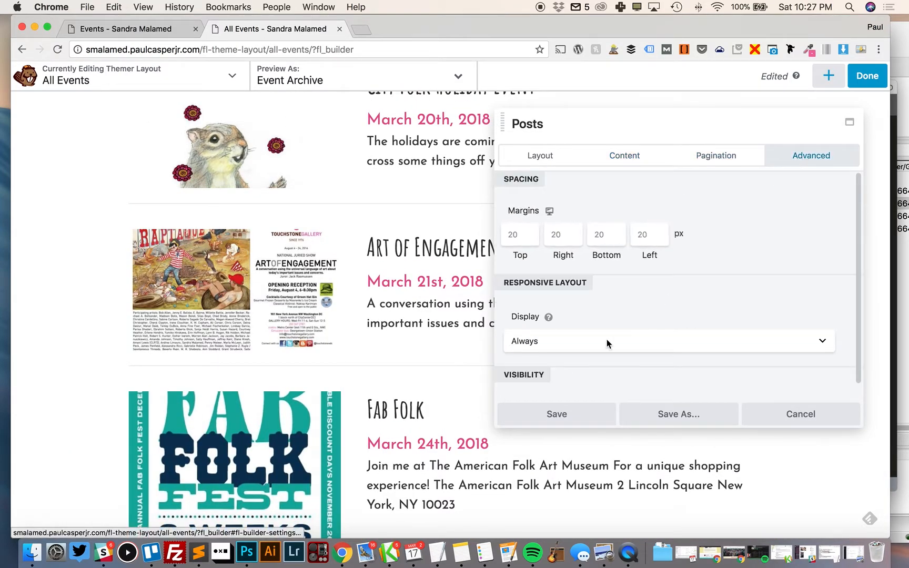
Save the Posts module's settings and publish the All Events layout.
click(569, 411)
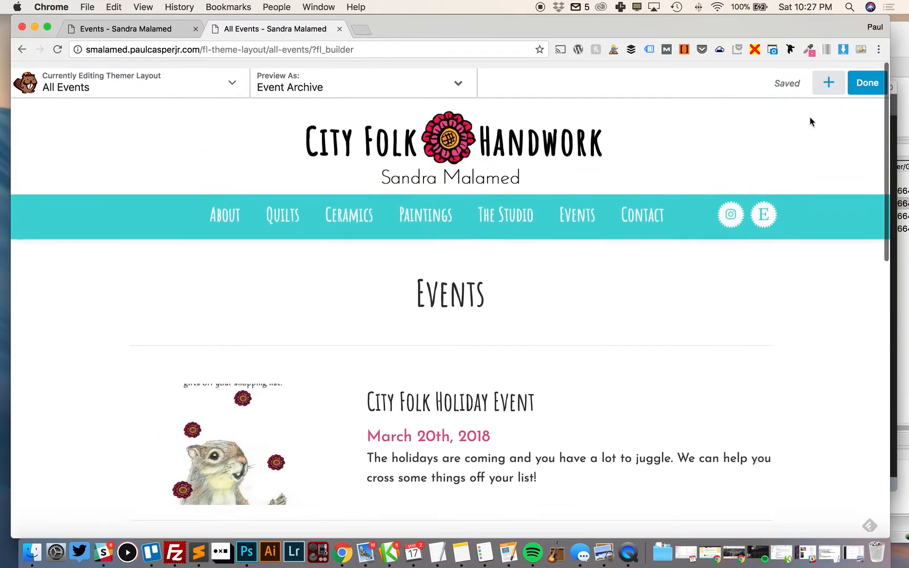
click(864, 79)
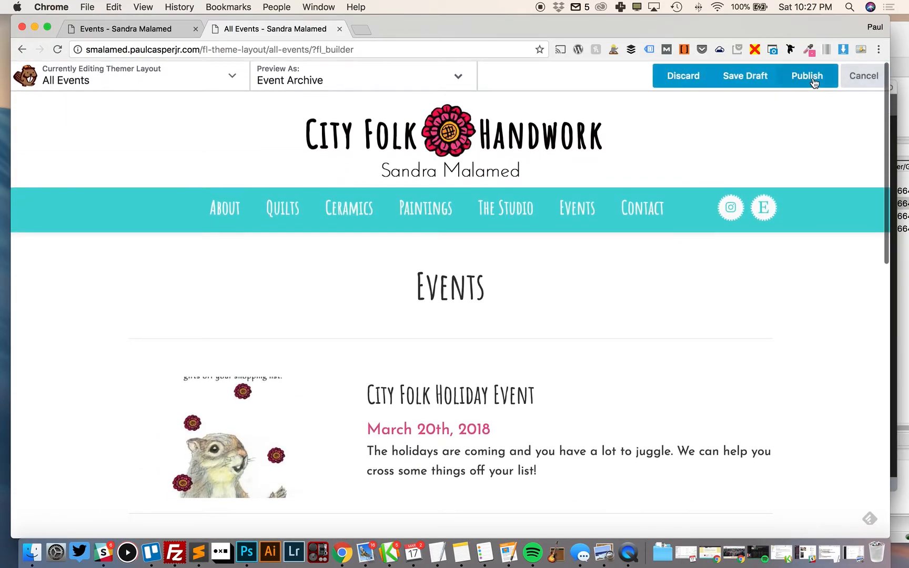
click(813, 78)
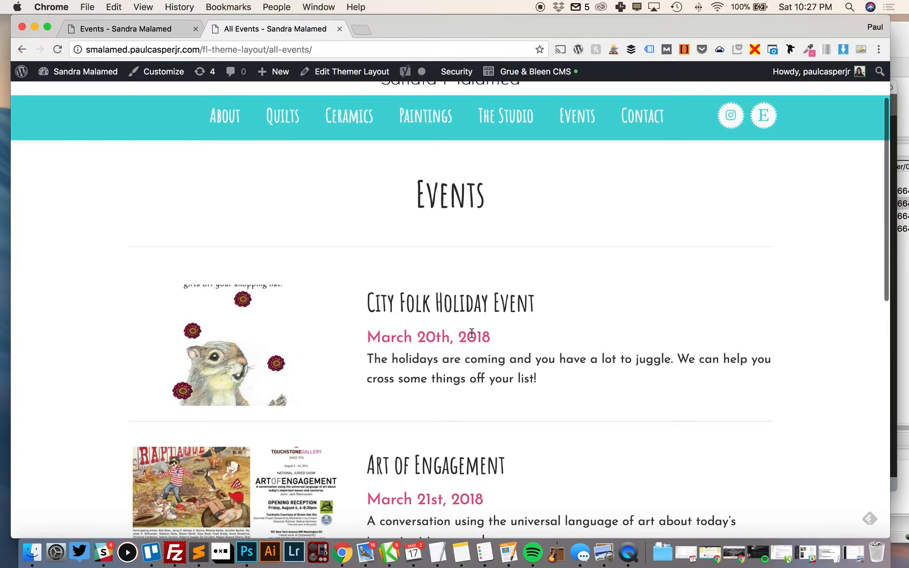
Look over the published events listing and open the City Folk Holiday Event for editing.
scroll(471, 334, down, 2)
scroll(471, 332, down, 4)
scroll(471, 335, up, 5)
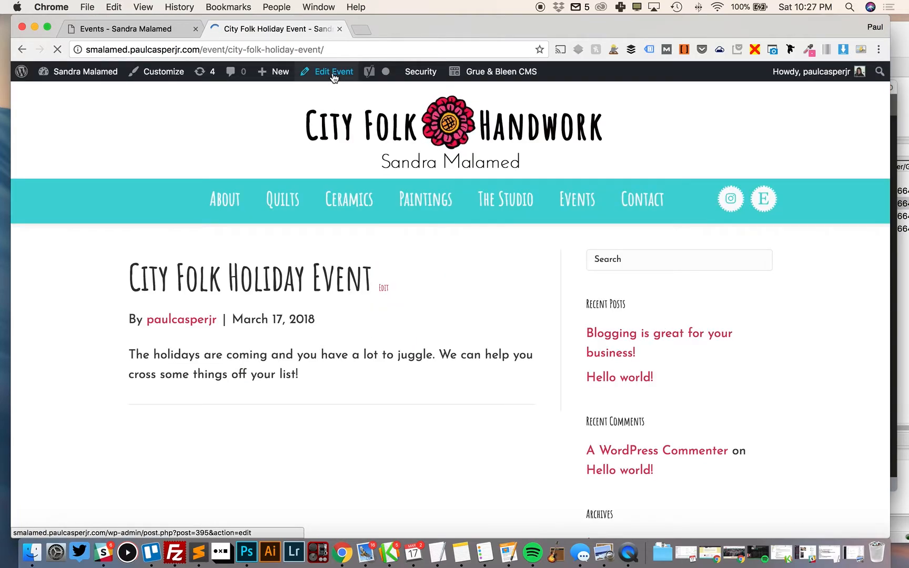
click(332, 76)
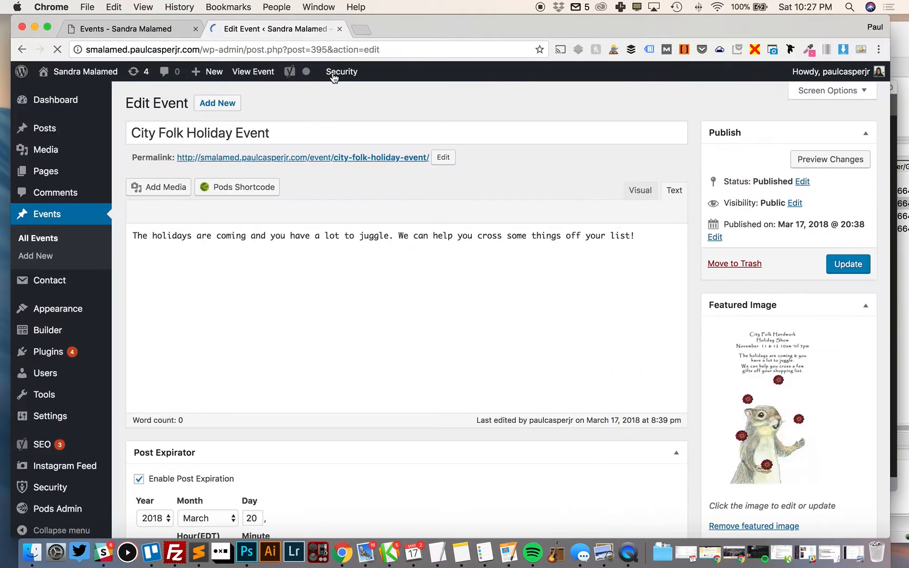
Review the City Folk Holiday Event's edit screen, from its title and description down to the Post Expirator and More Fields boxes.
scroll(288, 237, down, 3)
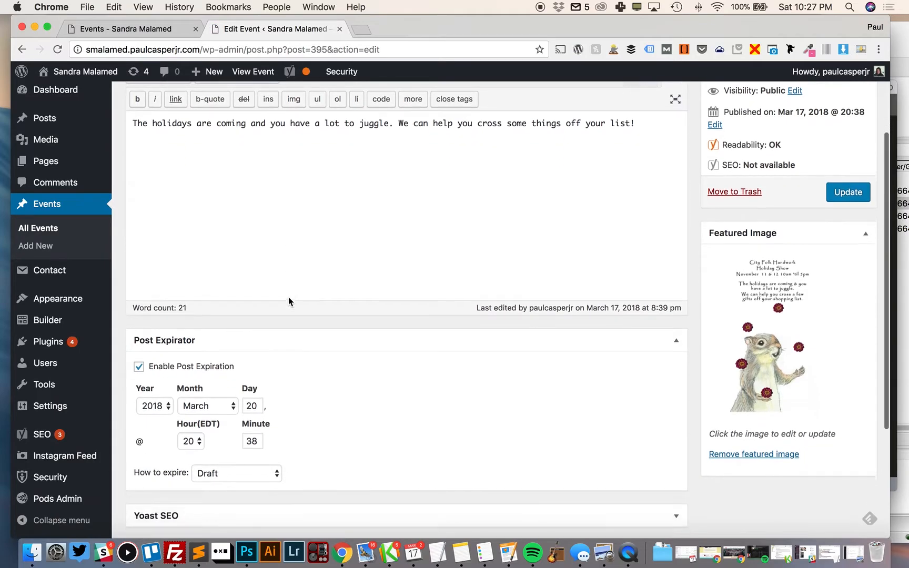
scroll(288, 297, down, 5)
scroll(553, 274, up, 6)
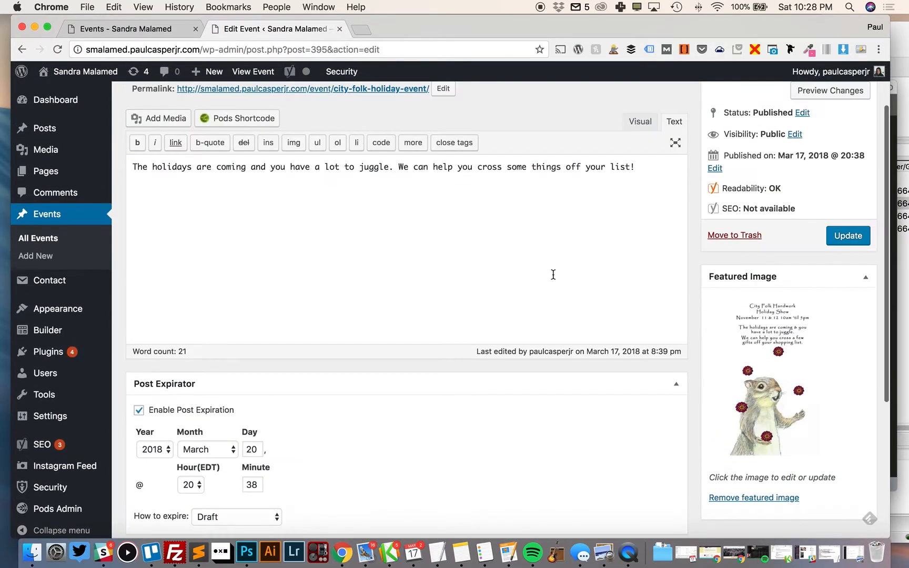
scroll(554, 274, up, 2)
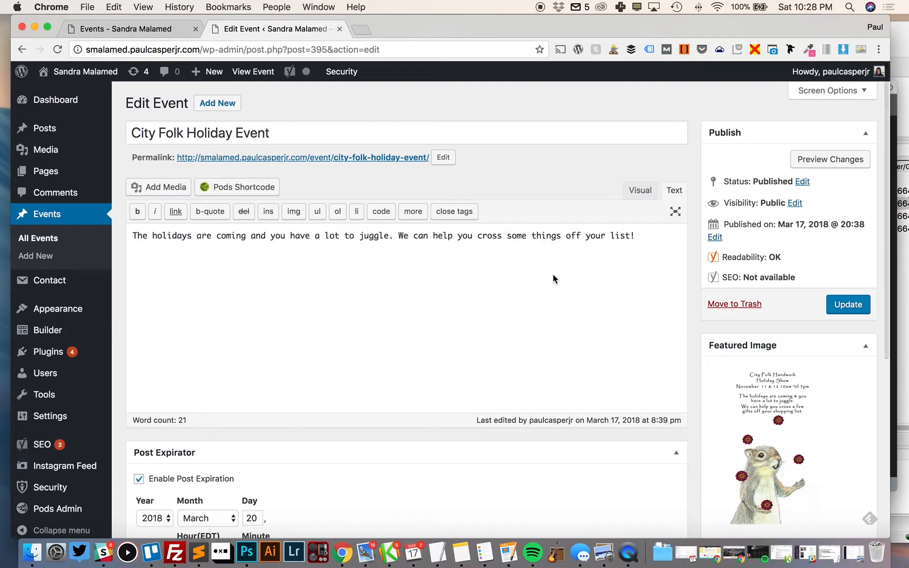
scroll(554, 274, down, 6)
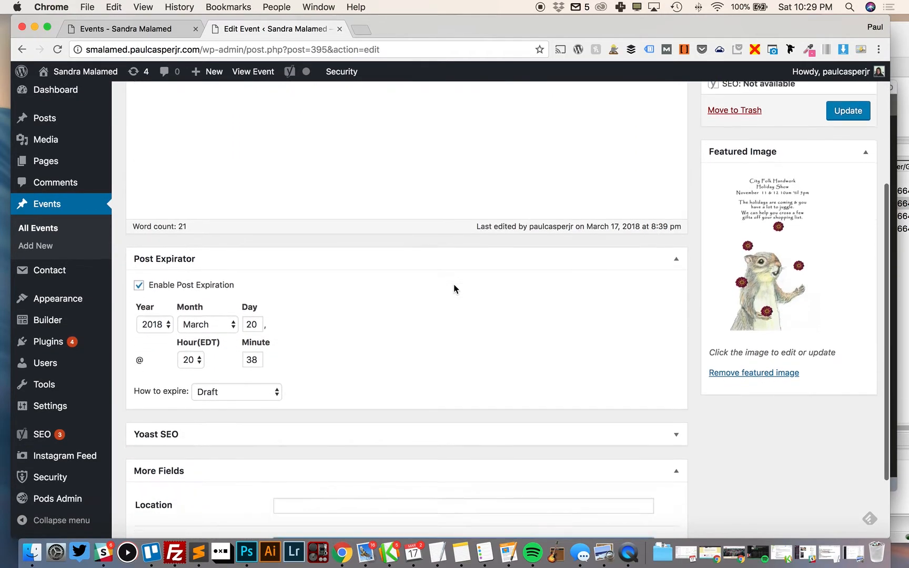
scroll(270, 253, down, 1)
scroll(252, 260, down, 1)
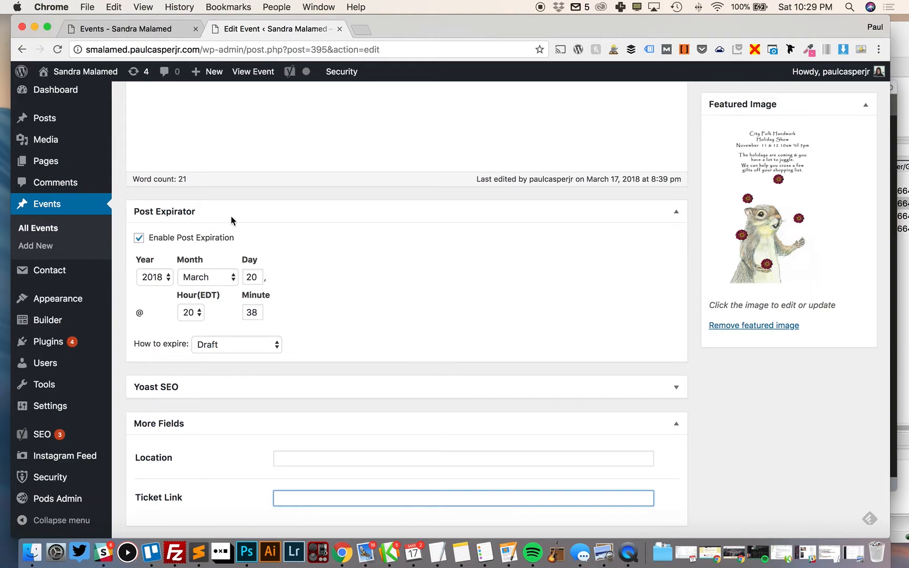
Examine the event's Post Expirator date and expiry action together with its custom Location and Ticket Link fields.
scroll(232, 220, down, 1)
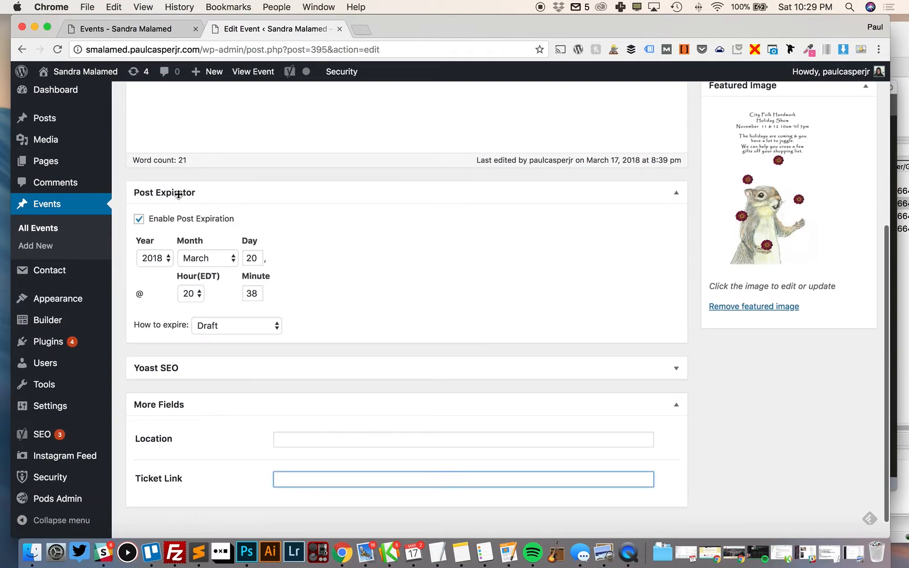
scroll(178, 195, down, 1)
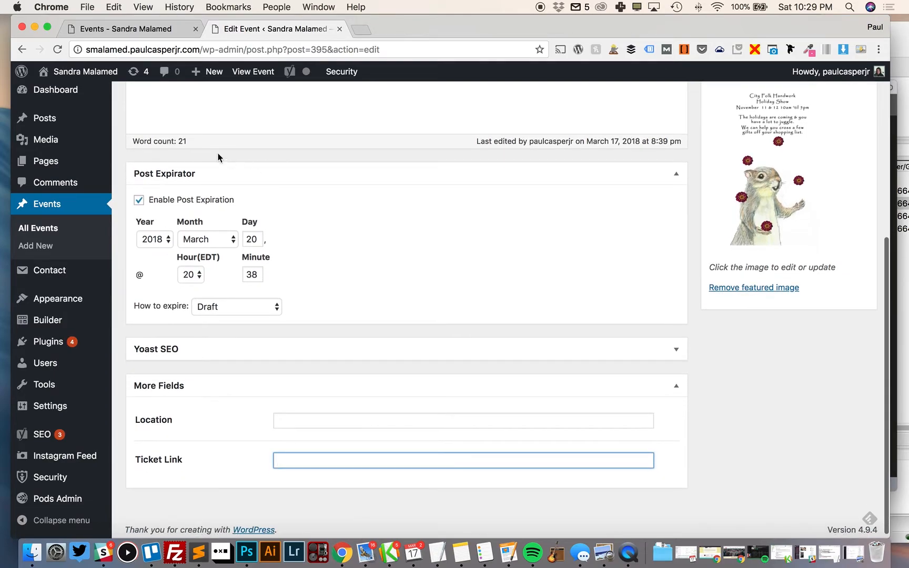
scroll(218, 153, up, 2)
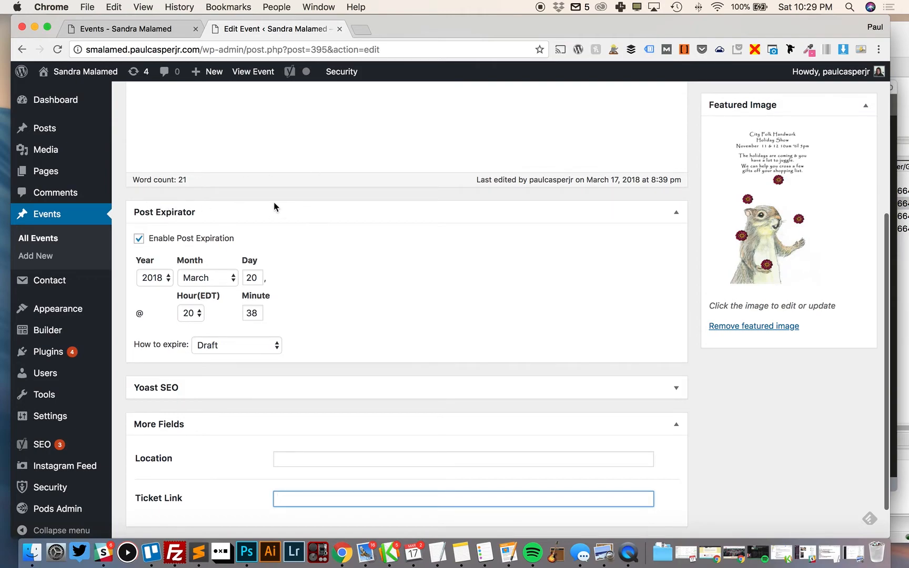
scroll(274, 205, down, 3)
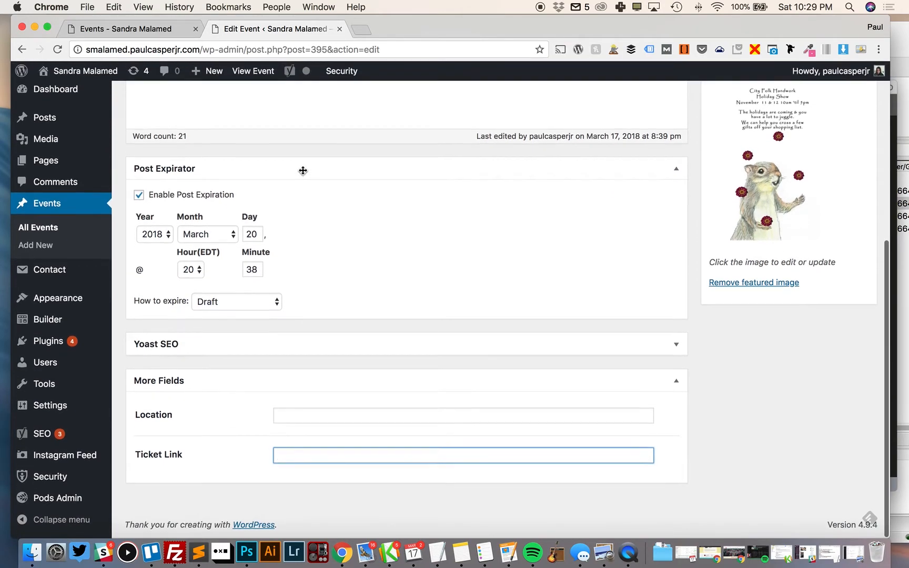
scroll(303, 171, up, 5)
scroll(299, 306, down, 3)
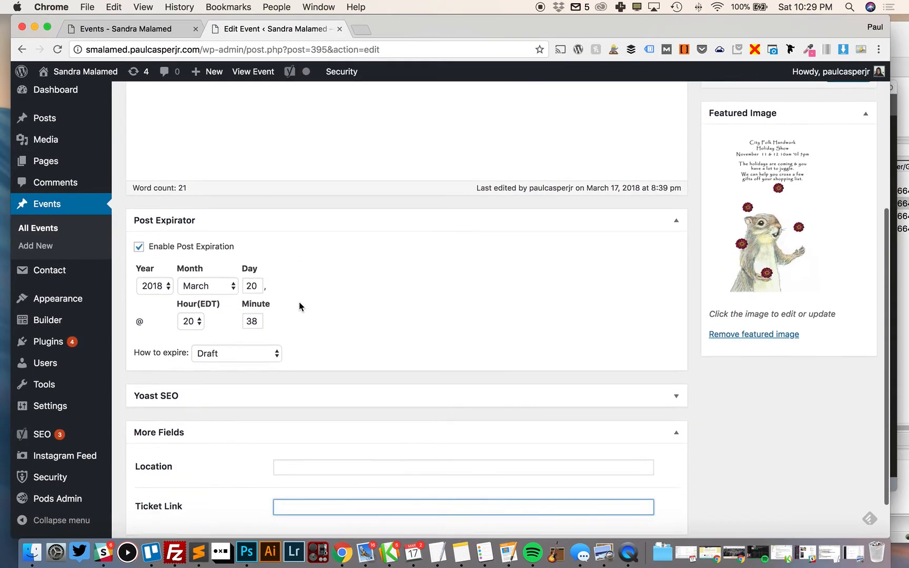
scroll(298, 297, up, 5)
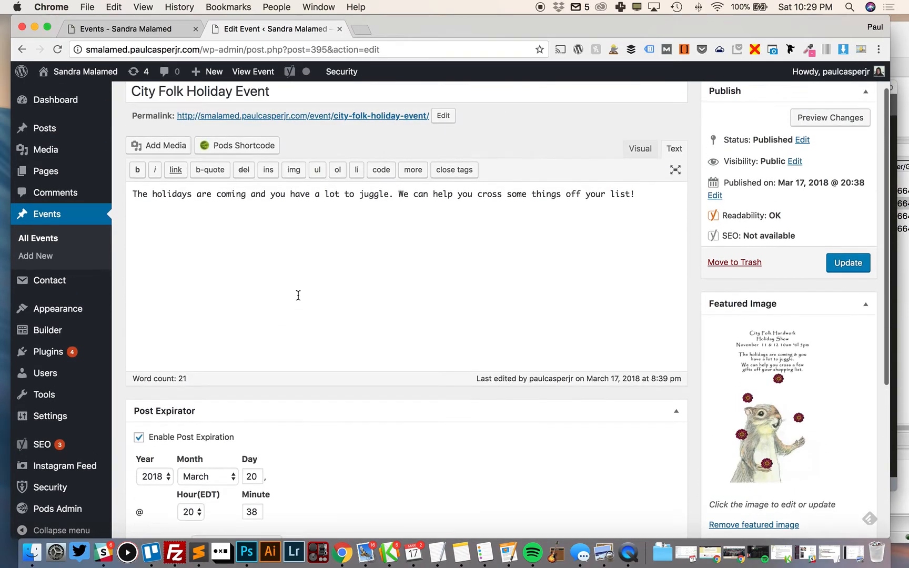
scroll(298, 296, up, 2)
scroll(298, 296, down, 5)
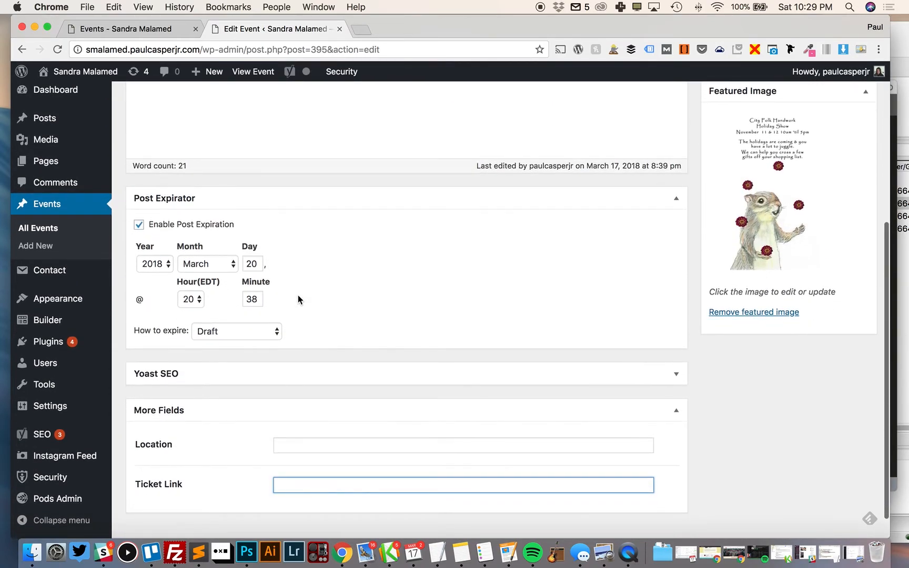
Collapse the event's Post Expirator box and look over the simplified edit screen.
click(439, 205)
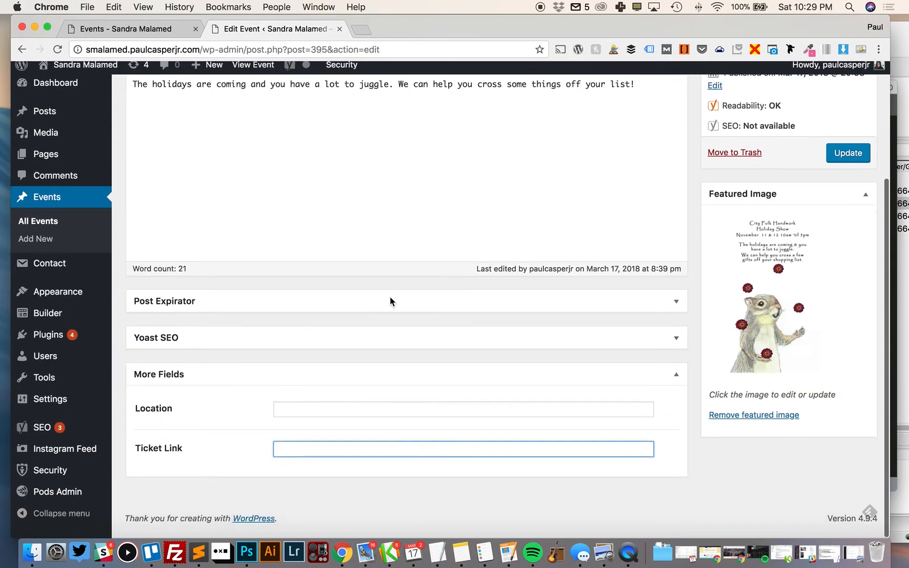
scroll(263, 384, up, 5)
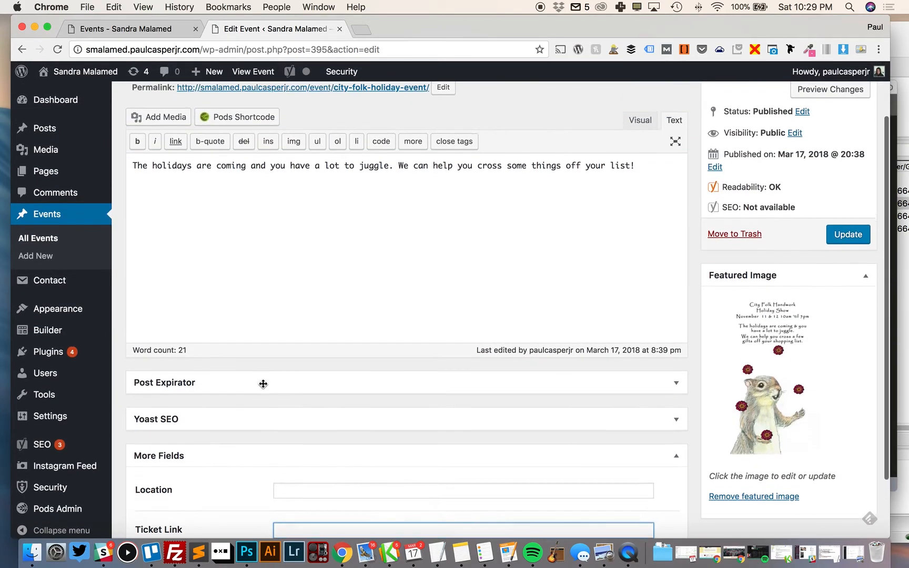
scroll(503, 310, down, 5)
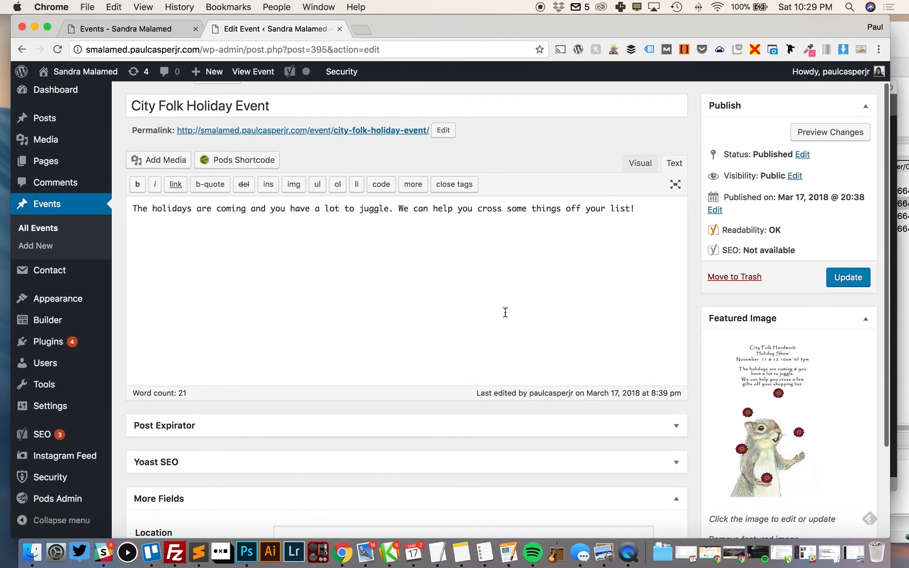
scroll(505, 313, up, 5)
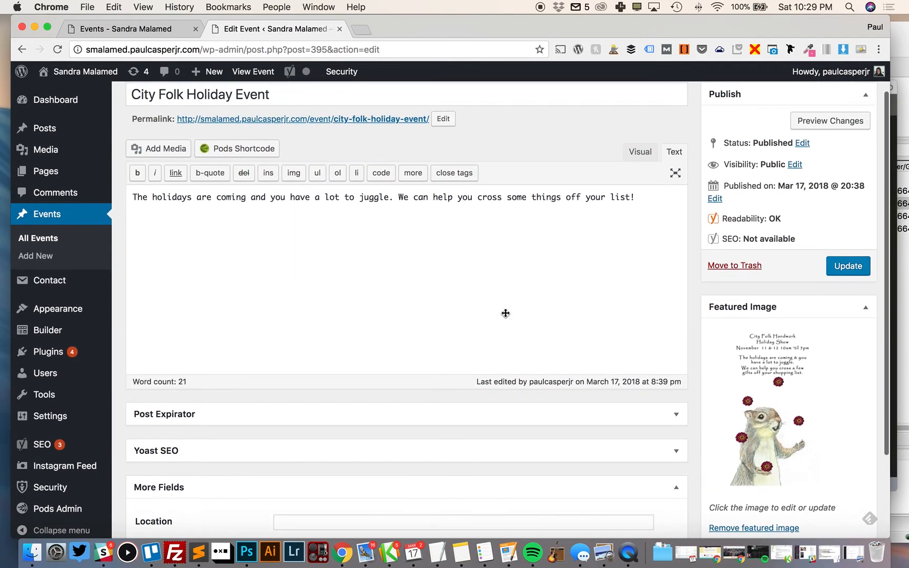
Return to the live Events archive page and look through the full listing of events and their dates.
click(142, 21)
scroll(148, 255, up, 1)
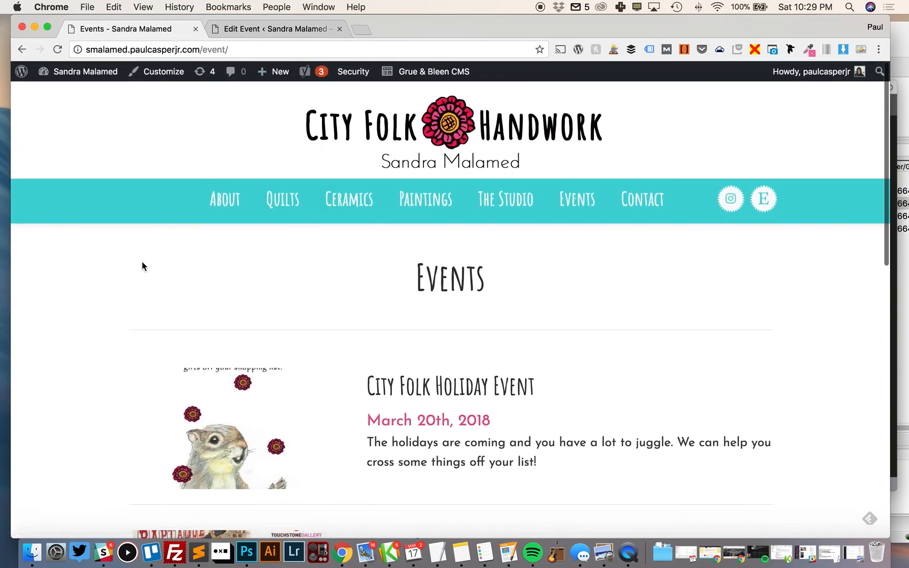
scroll(142, 263, down, 10)
scroll(142, 261, down, 4)
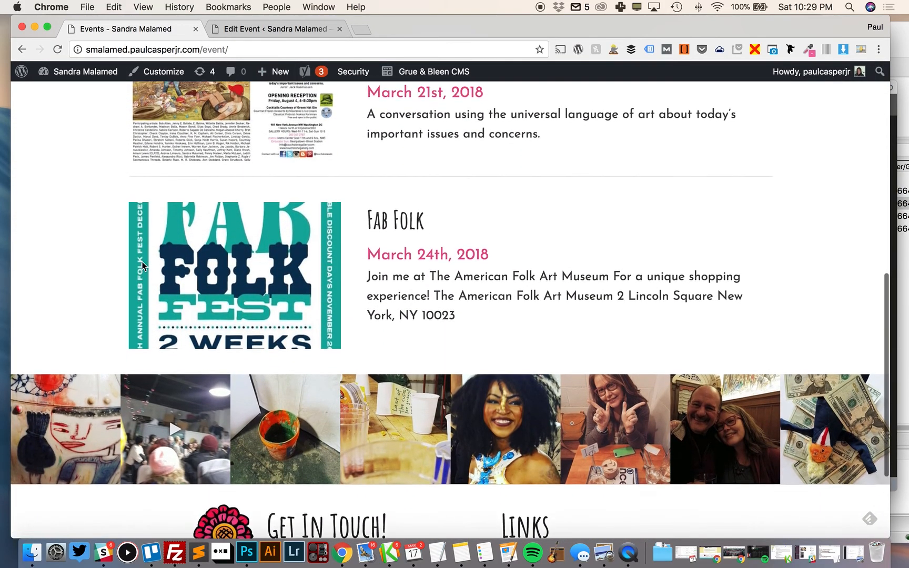
scroll(142, 262, up, 7)
scroll(142, 262, up, 3)
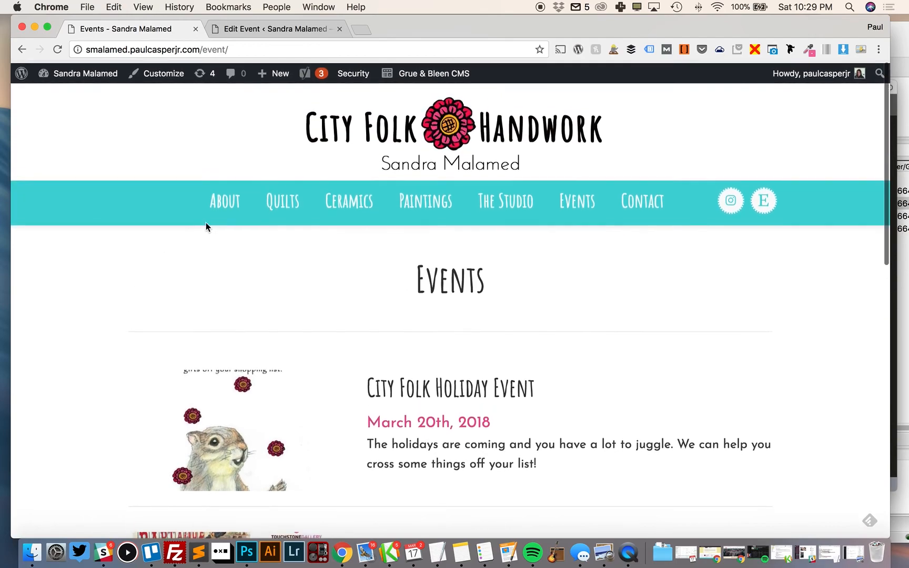